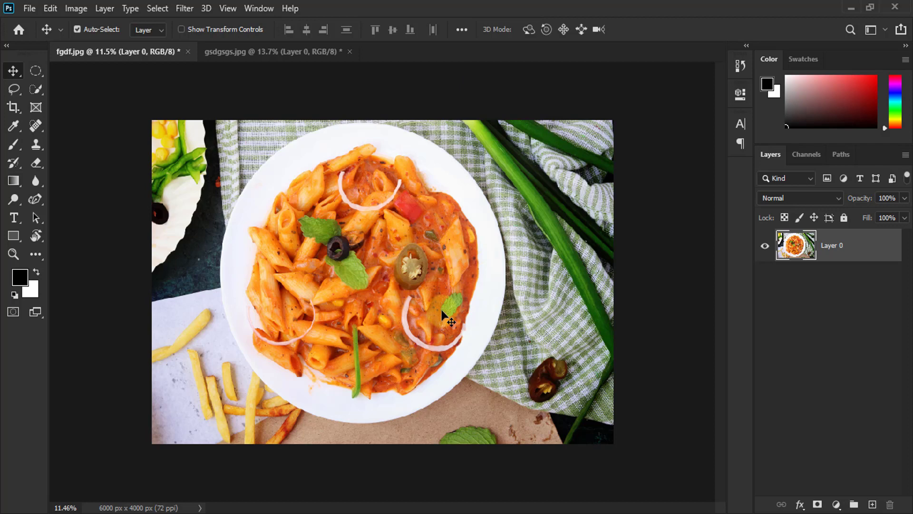
# Step: Add a layer mask to Layer 0
pyautogui.click(828, 248)
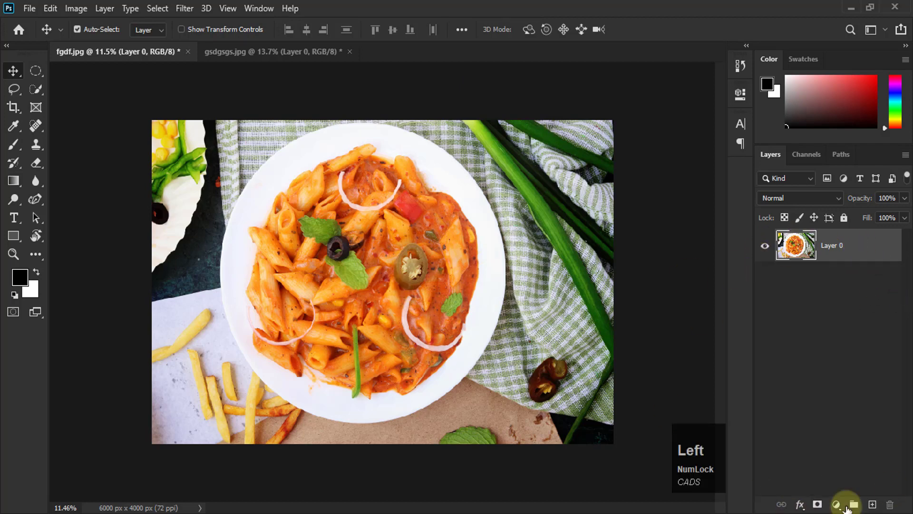
pyautogui.click(817, 504)
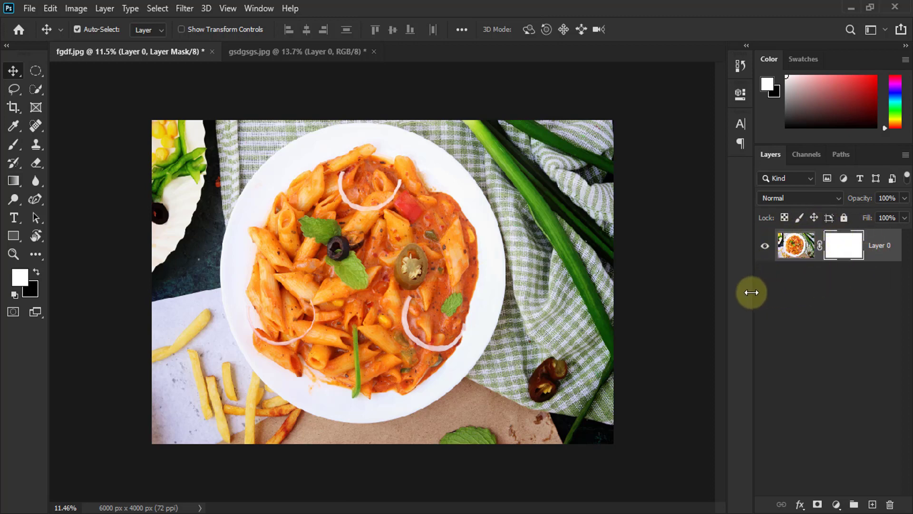
# Step: Widen the panel area holding the layers and set the layer thumbnails to the largest size
pyautogui.moveTo(752, 292); pyautogui.dragTo(691, 298)
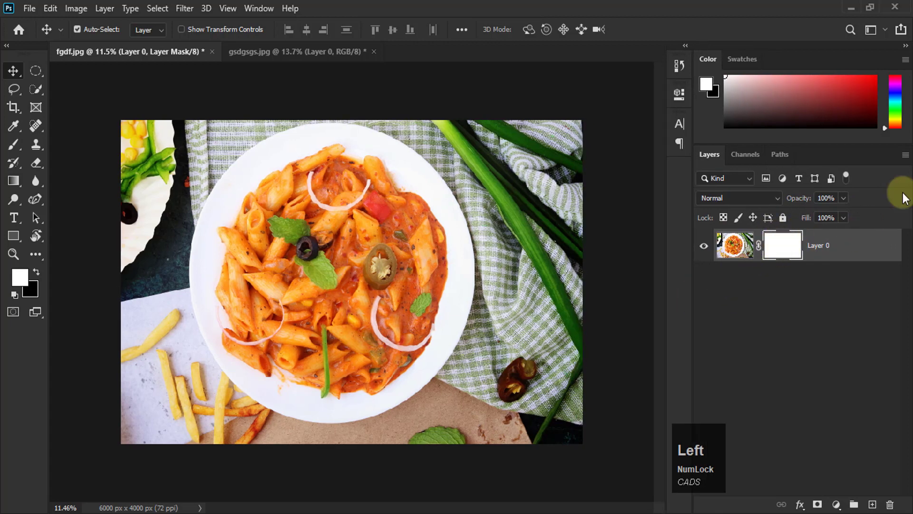
pyautogui.click(905, 155)
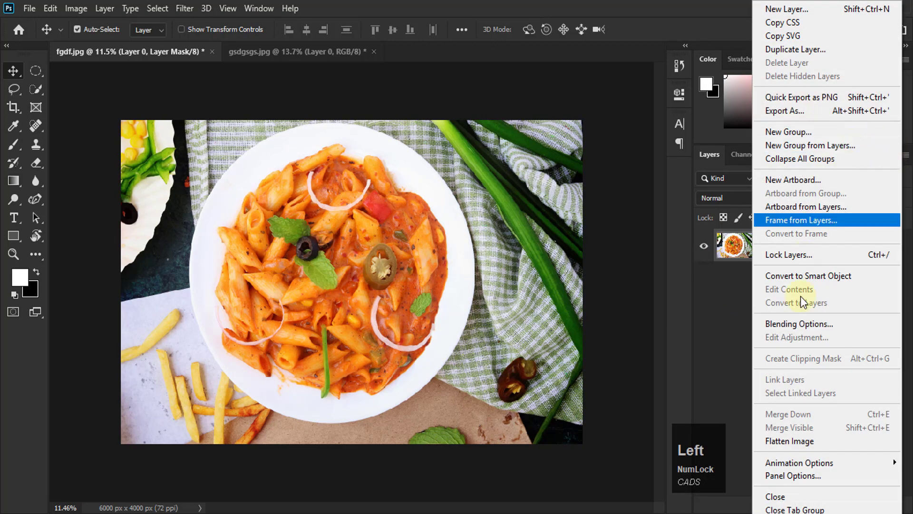
pyautogui.click(782, 476)
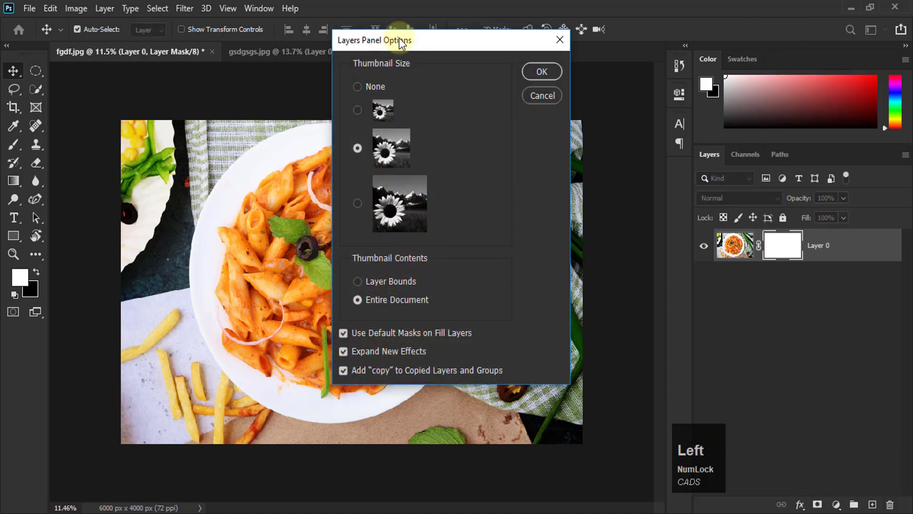
pyautogui.moveTo(402, 42); pyautogui.dragTo(431, 23)
pyautogui.click(387, 185)
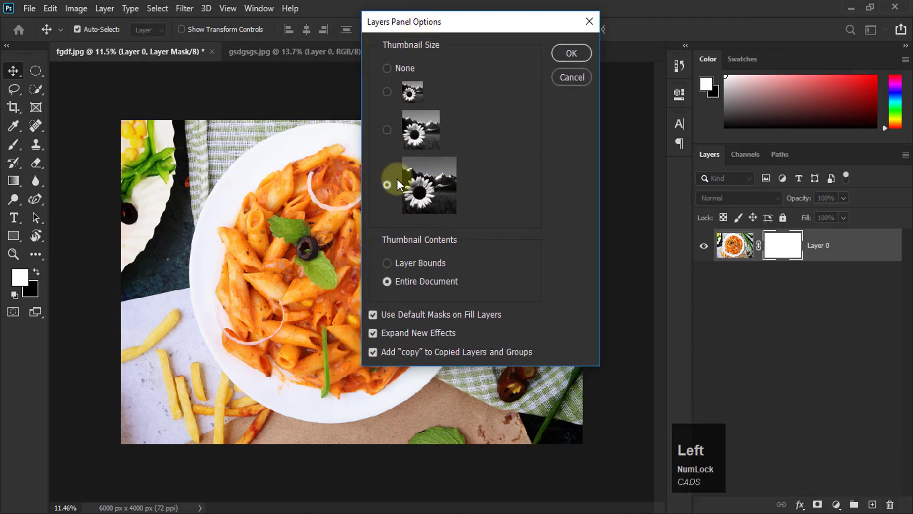
pyautogui.click(570, 55)
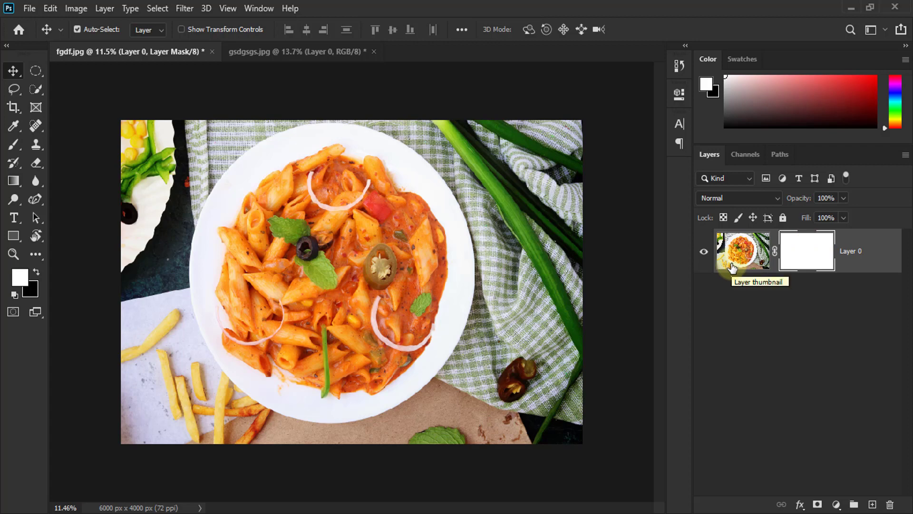
# Step: Fill Layer 0's image, not its mask, with black and undo the fill
pyautogui.click(810, 256)
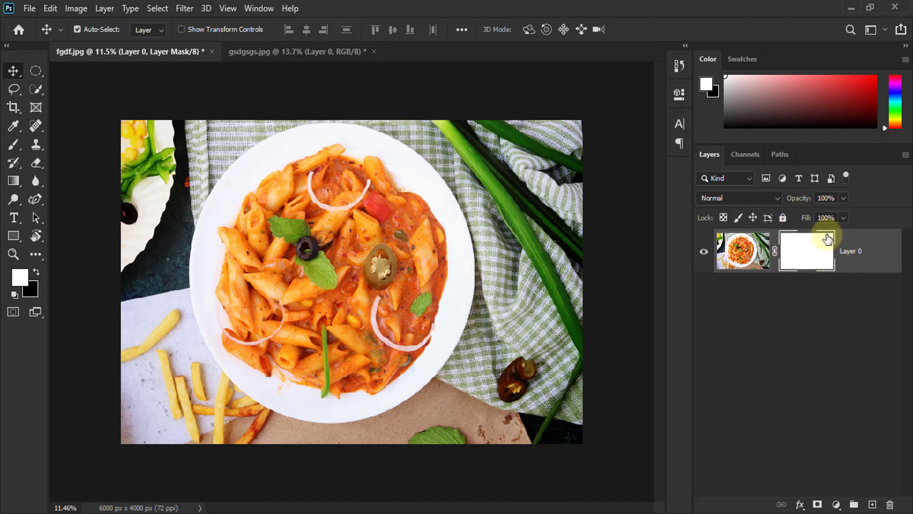
pyautogui.click(812, 242)
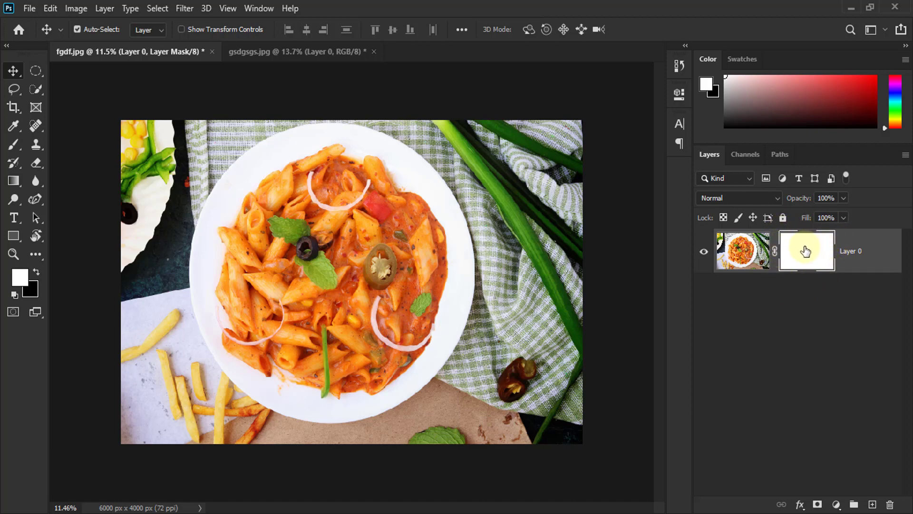
pyautogui.click(741, 249)
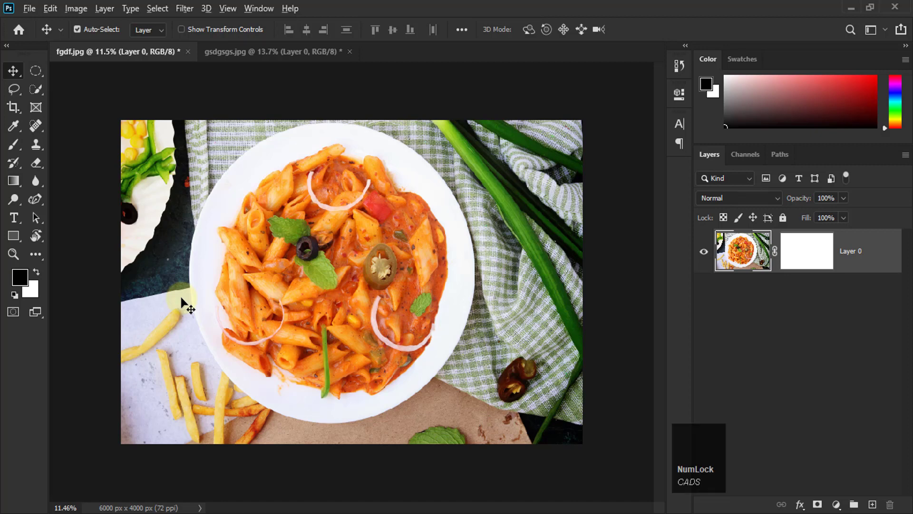
pyautogui.hotkey('alt', 'BackSpace')
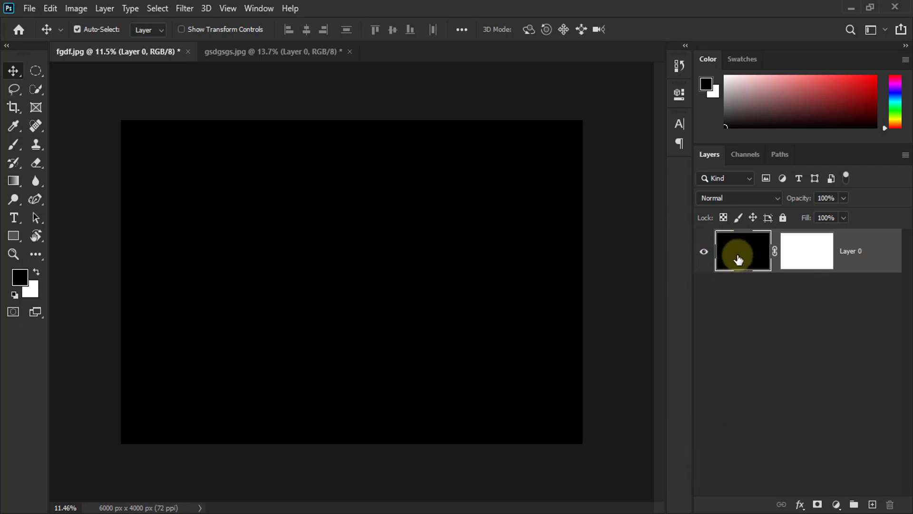
pyautogui.hotkey('ctrl', 'z')
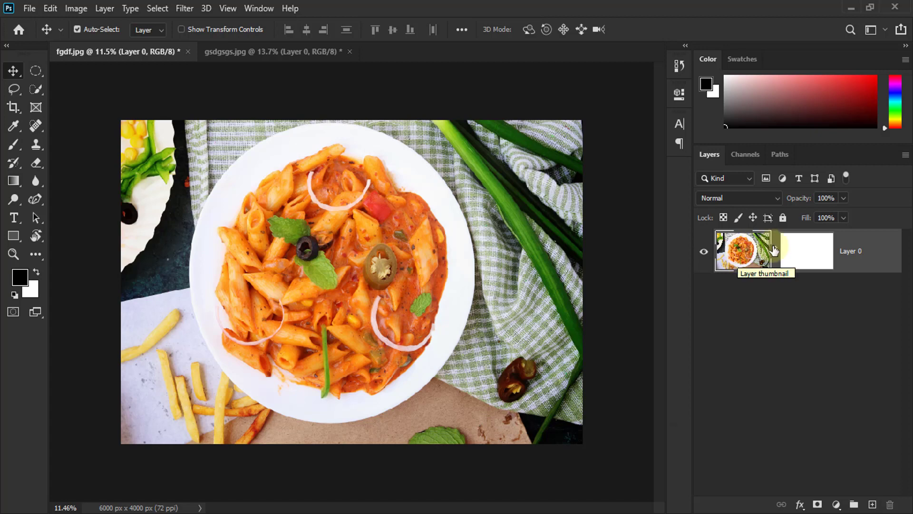
# Step: Fill Layer 0's mask with black as the foreground color to hide the whole photo
pyautogui.click(820, 251)
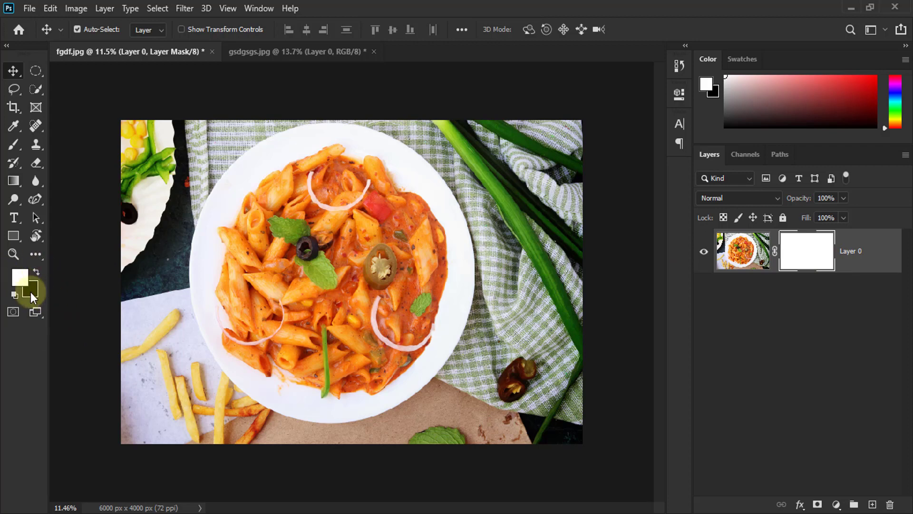
pyautogui.click(35, 271)
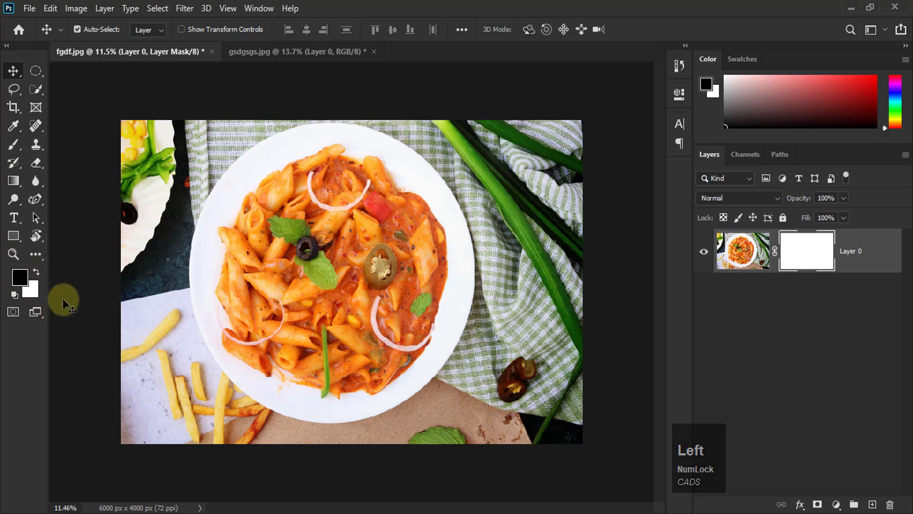
pyautogui.press('x')
pyautogui.press('x')
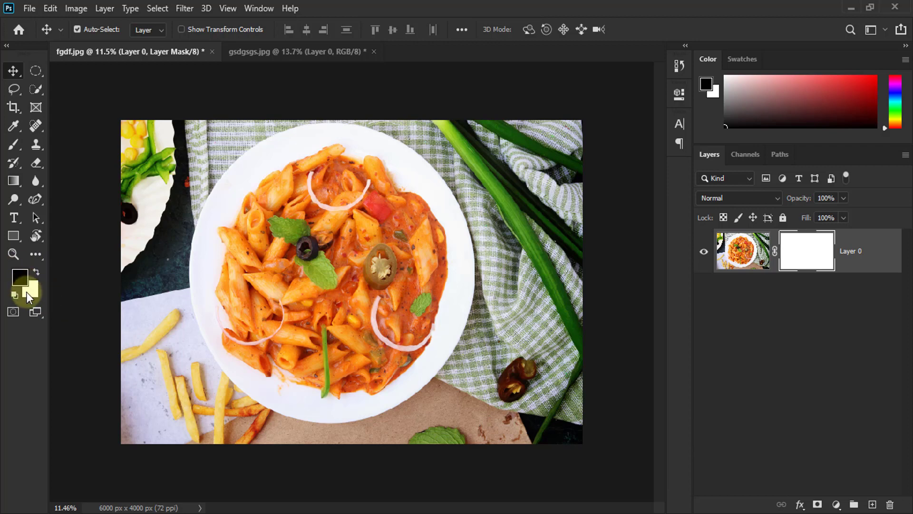
pyautogui.click(812, 251)
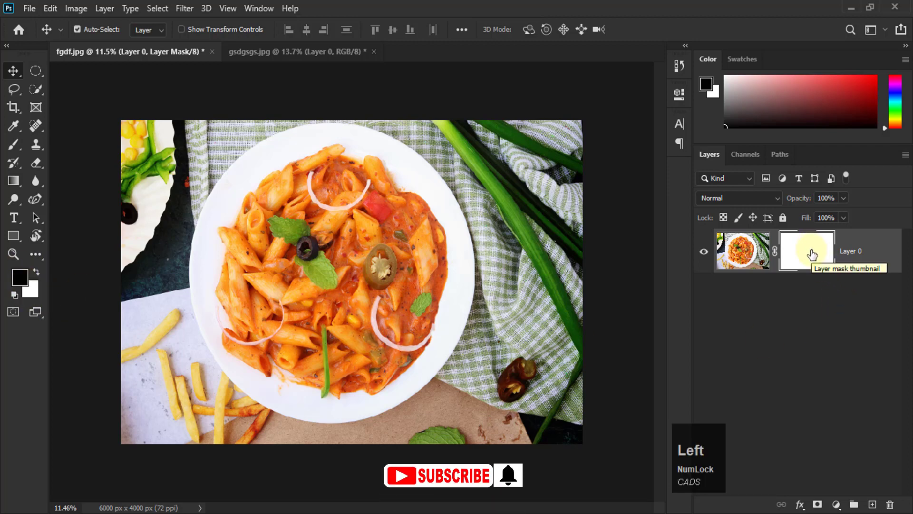
pyautogui.press('BackSpace')
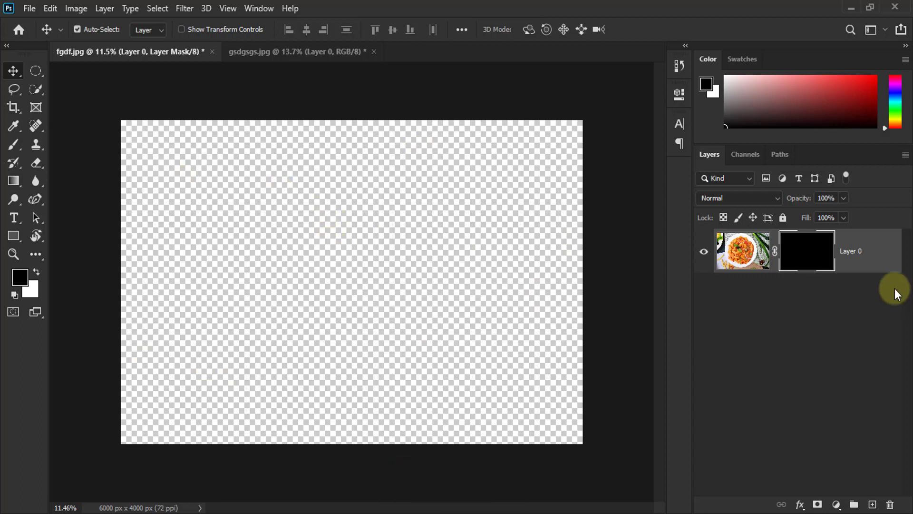
# Step: Fill a full-width rectangular selection across the middle of the layer mask with white to reveal a band of the photo
pyautogui.click(814, 255)
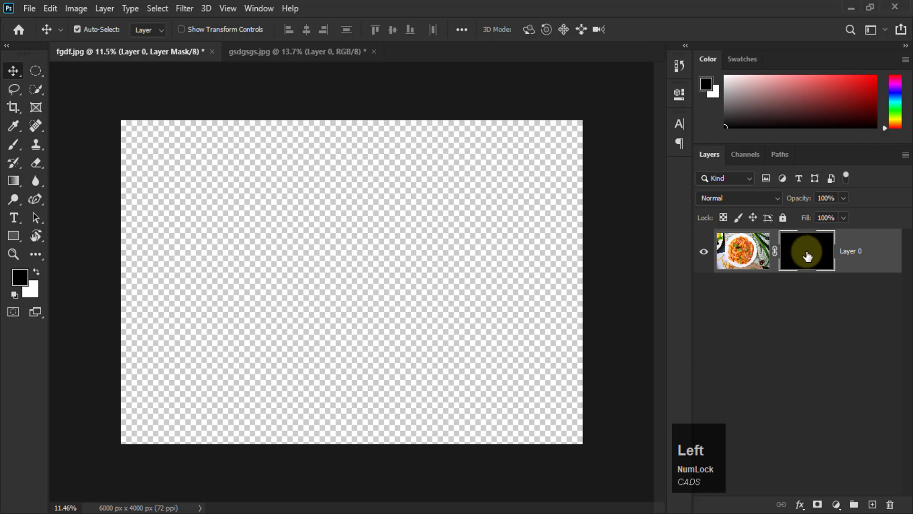
pyautogui.click(25, 278)
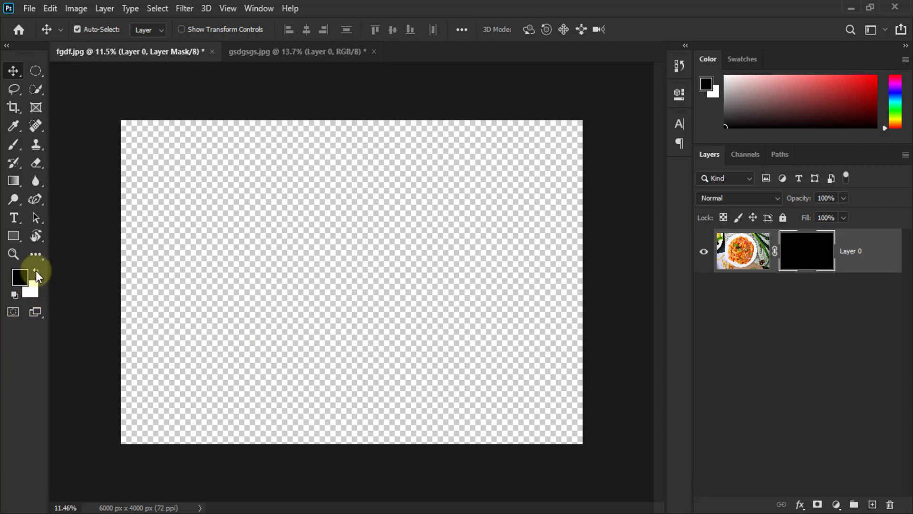
pyautogui.click(36, 272)
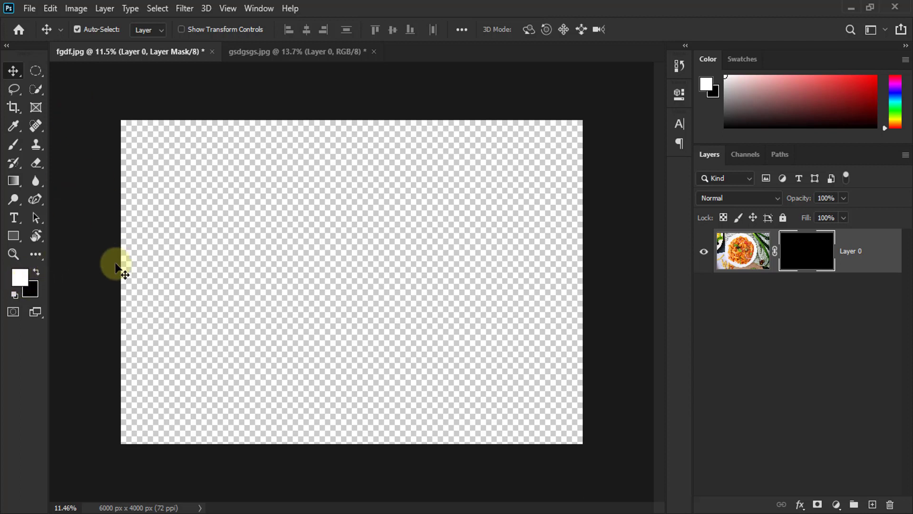
pyautogui.click(809, 259)
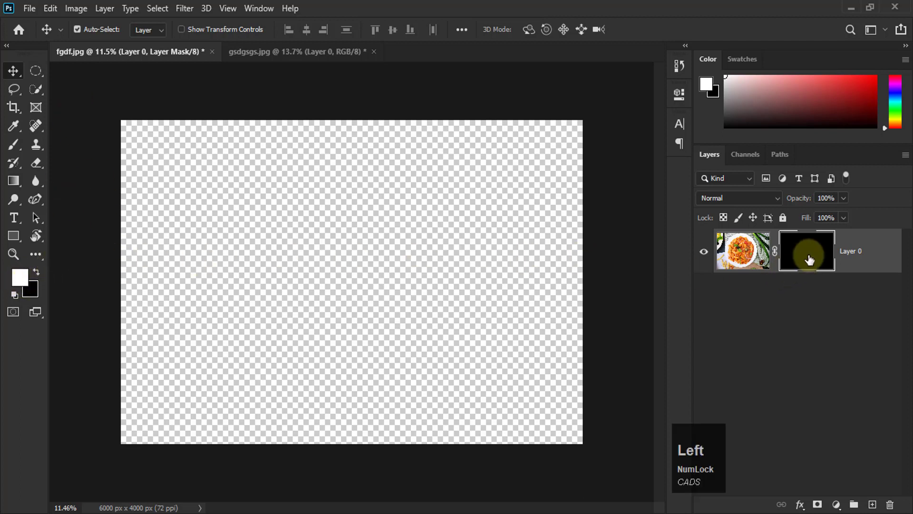
pyautogui.click(37, 71)
pyautogui.click(71, 72)
pyautogui.moveTo(90, 234); pyautogui.dragTo(588, 316)
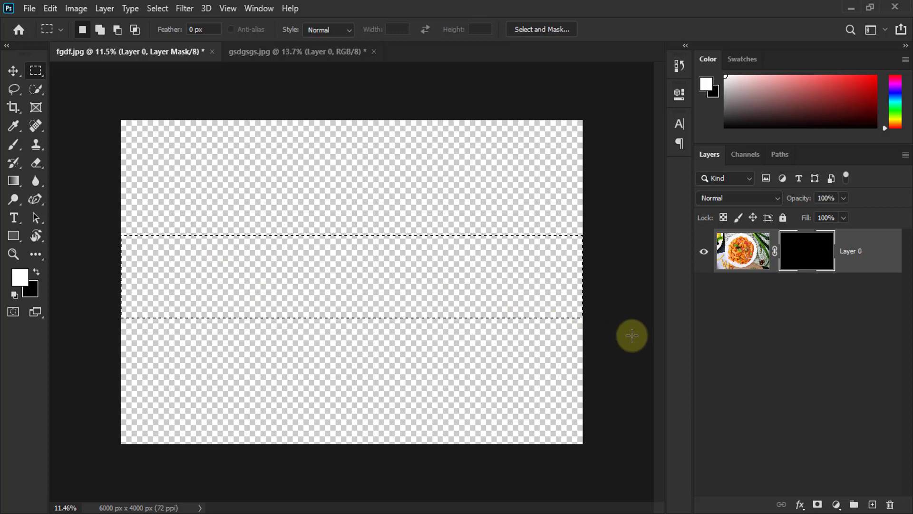
pyautogui.press('alt')
pyautogui.hotkey('alt', 'BackSpace')
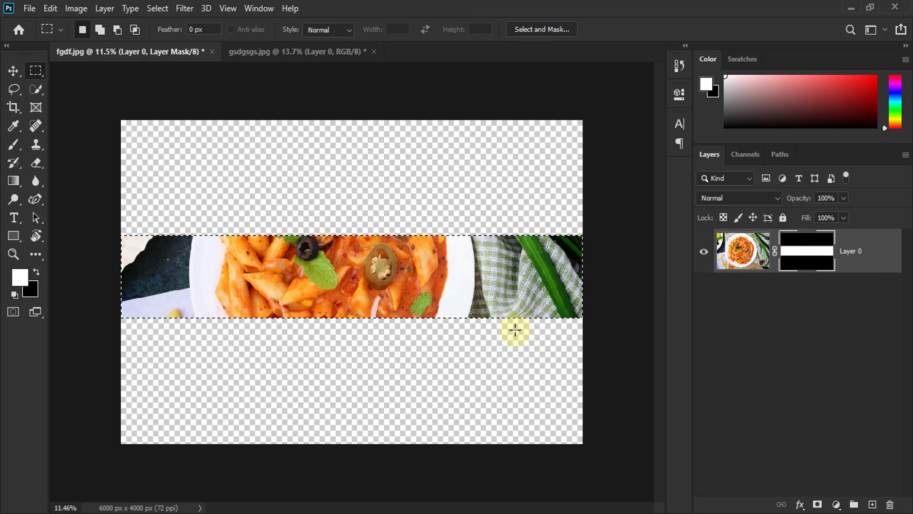
# Step: Undo the white band fill on the mask and clear the selection
pyautogui.hotkey('ctrl', 'z')
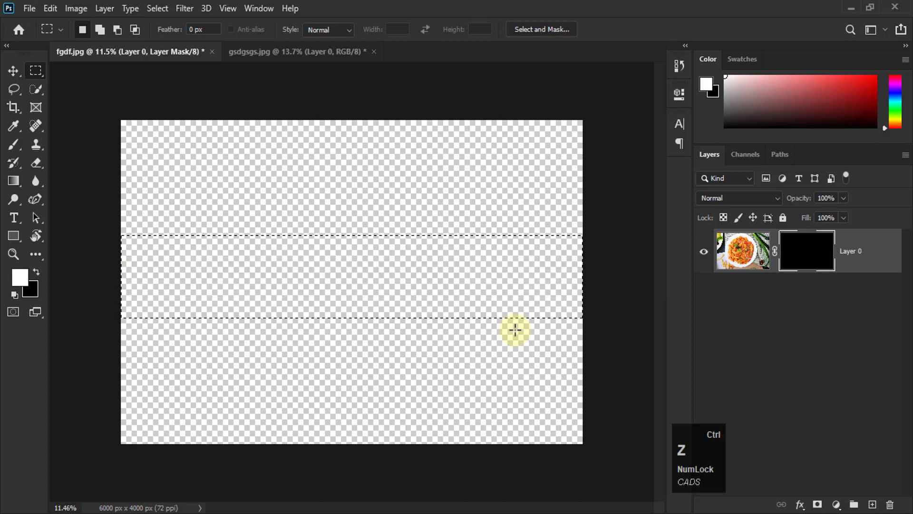
pyautogui.hotkey('ctrl', 'd')
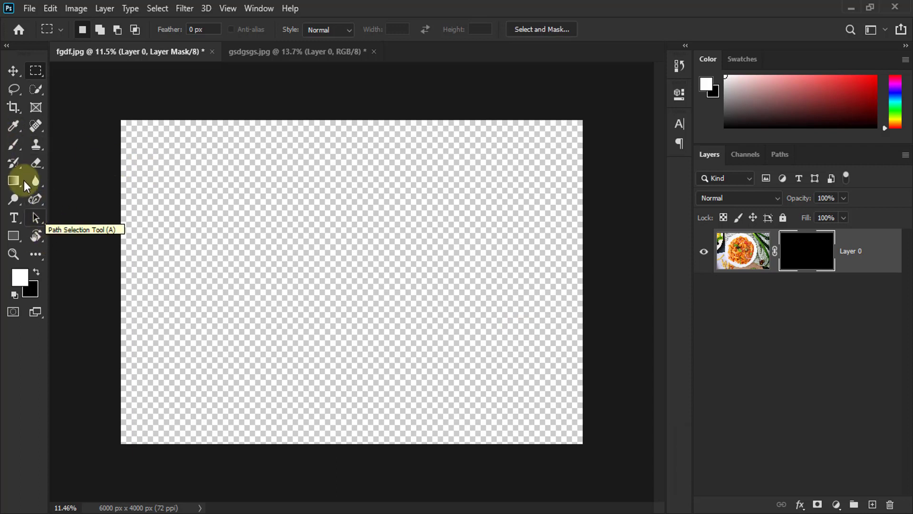
# Step: Paint white horizontally across the middle of the mask with a Soft Round brush of about 1649 px and 0% hardness
pyautogui.moveTo(21, 150); pyautogui.dragTo(71, 142)
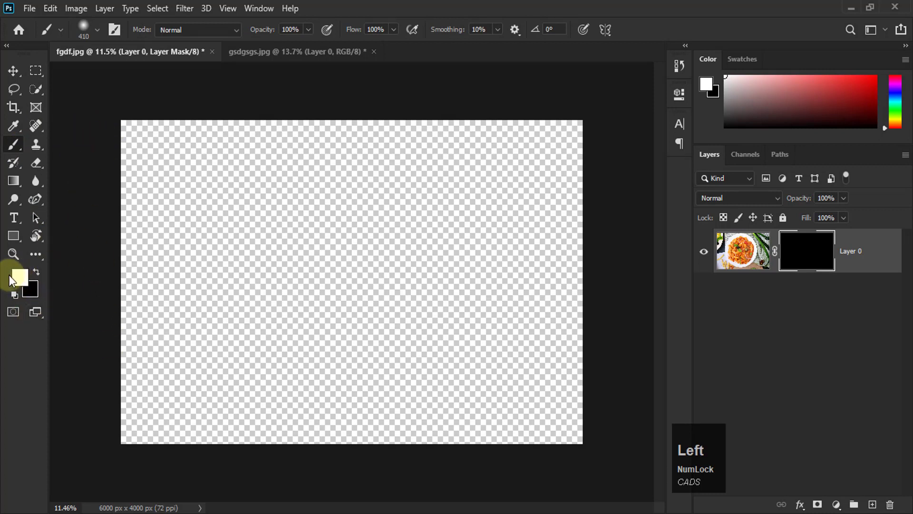
pyautogui.click(97, 29)
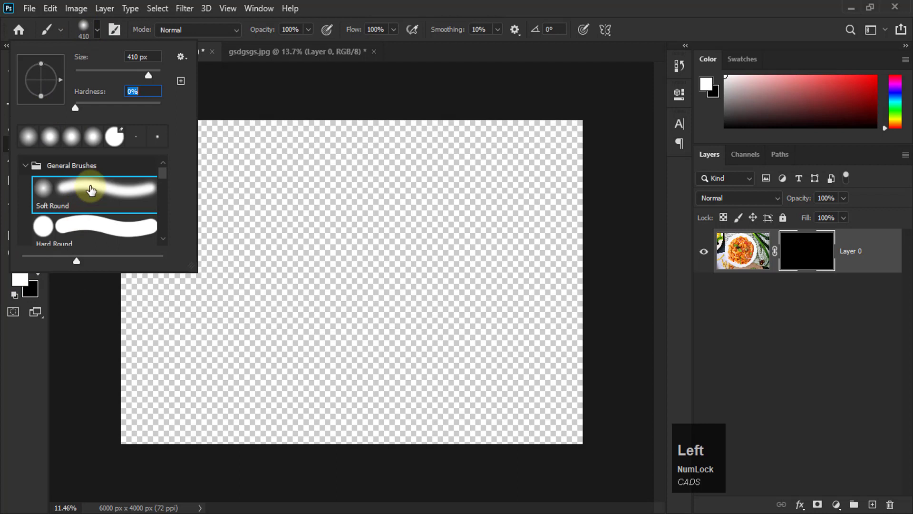
pyautogui.click(310, 79)
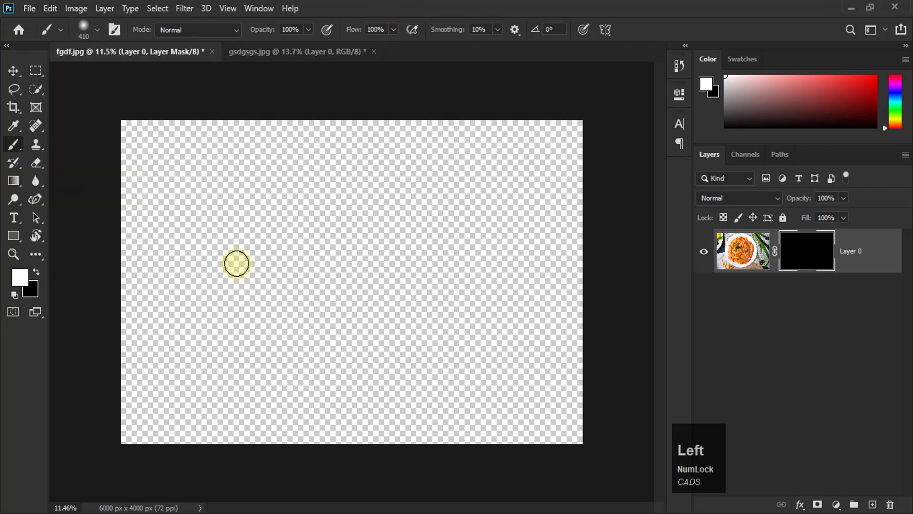
pyautogui.moveTo(216, 245)
pyautogui.mouseDown()
pyautogui.moveTo(255, 284)
pyautogui.moveTo(315, 312)
pyautogui.moveTo(286, 312)
pyautogui.mouseUp()
pyautogui.moveTo(214, 269)
pyautogui.mouseDown()
pyautogui.moveTo(600, 270)
pyautogui.moveTo(661, 309)
pyautogui.mouseUp()
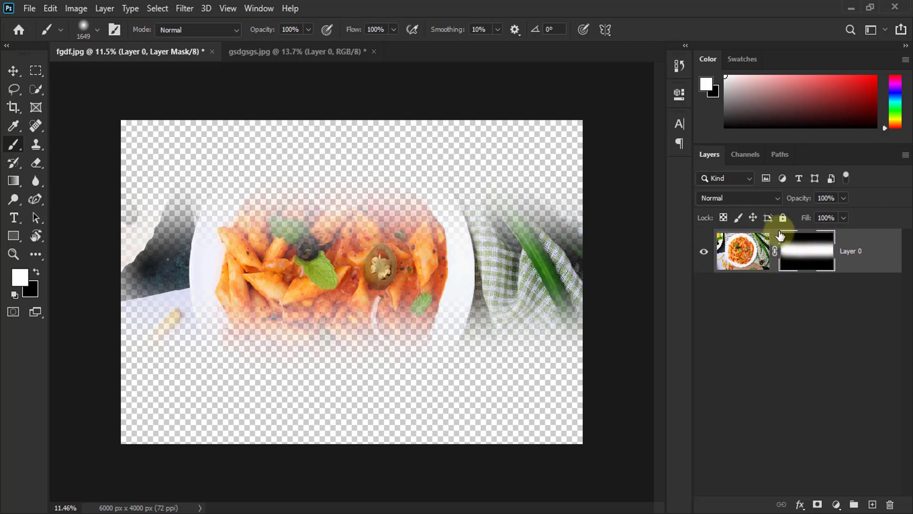
# Step: Delete the layer mask from Layer 0
pyautogui.rightClick(813, 251)
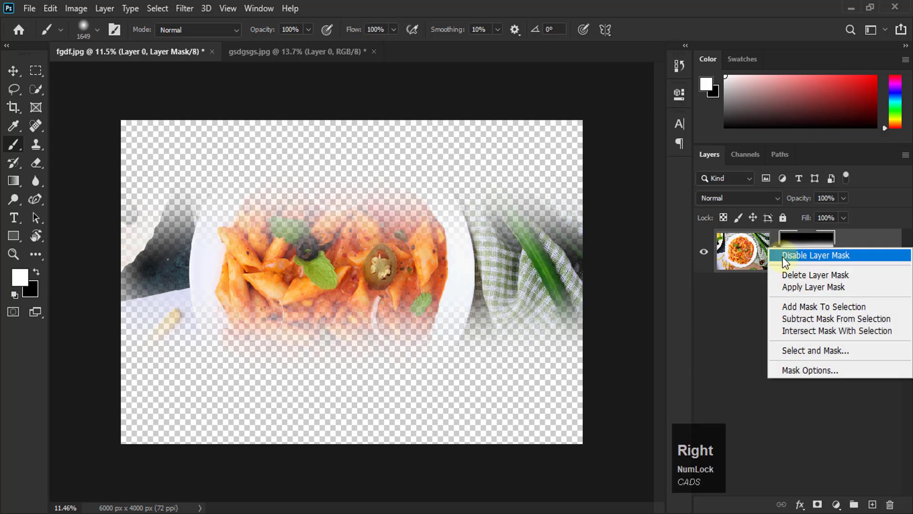
pyautogui.click(810, 274)
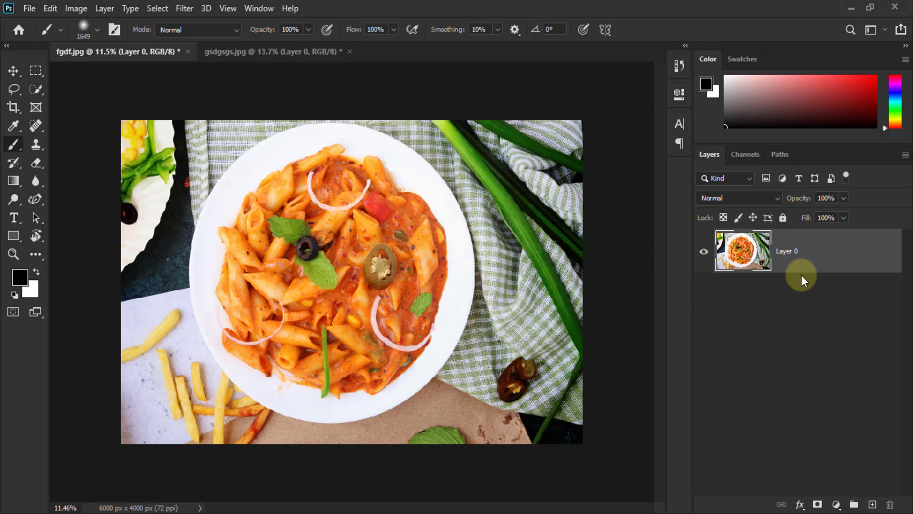
# Step: Draw a circular selection with the Elliptical Marquee, centre it over the pasta, and add a layer mask from it to Layer 0
pyautogui.click(38, 72)
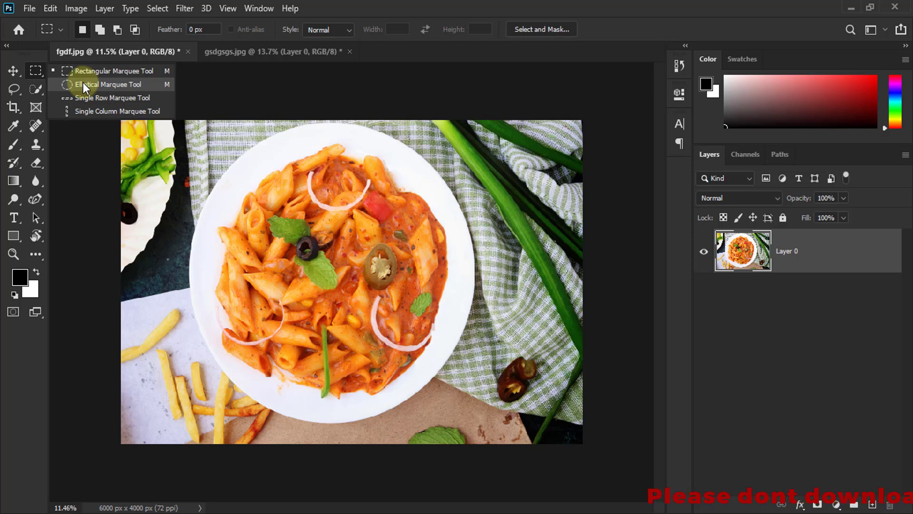
pyautogui.click(85, 84)
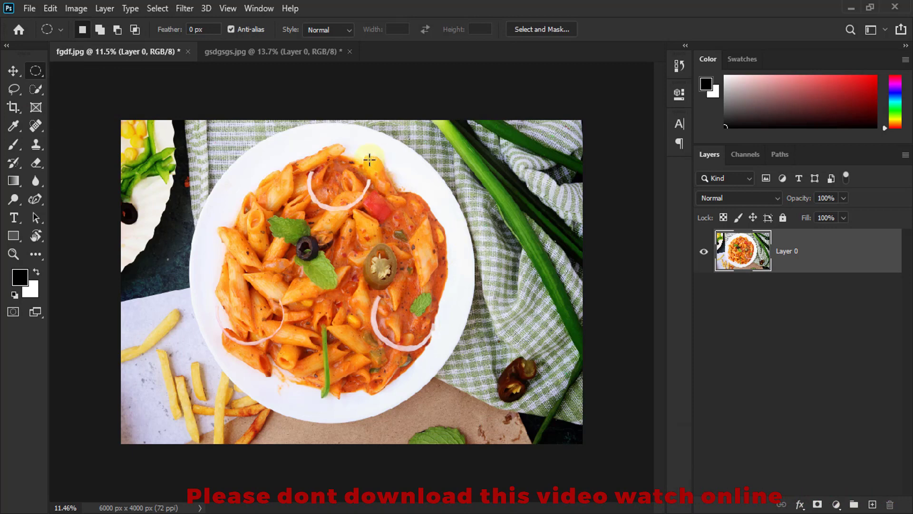
pyautogui.click(258, 150)
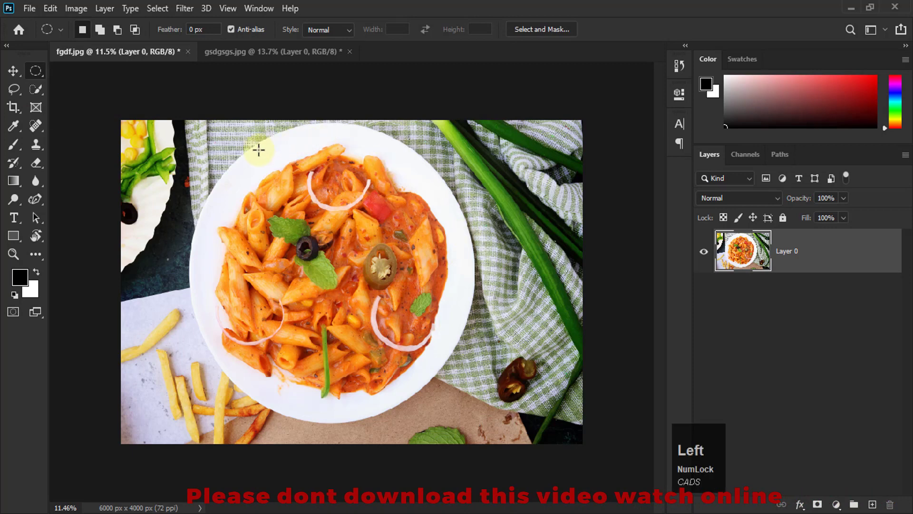
pyautogui.press('shift')
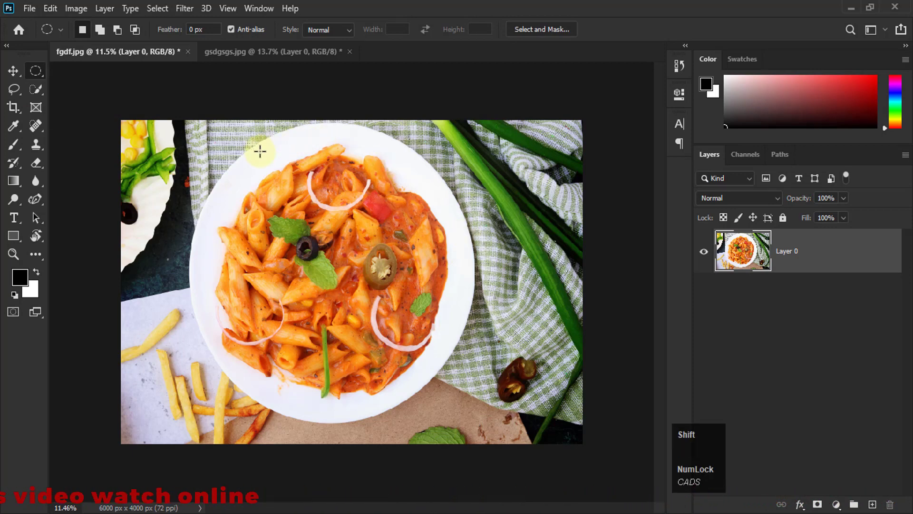
pyautogui.moveTo(259, 151); pyautogui.dragTo(497, 471)
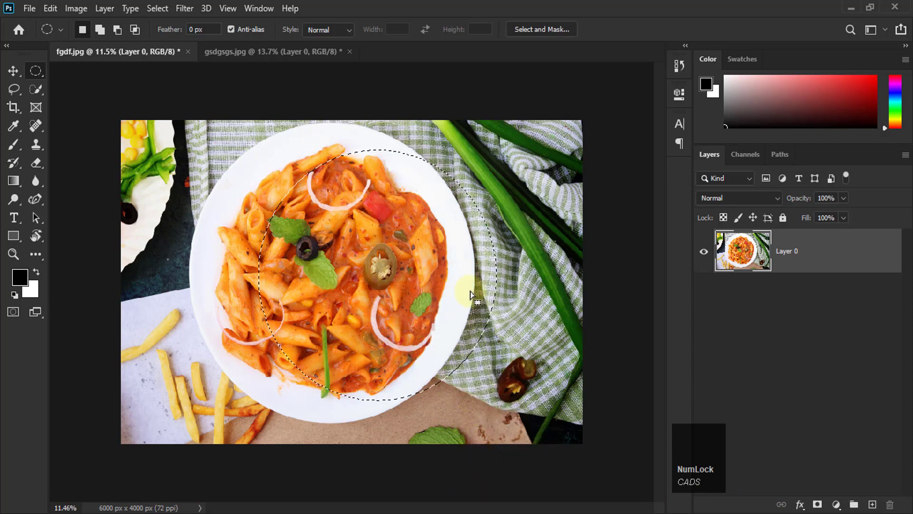
pyautogui.moveTo(470, 291); pyautogui.dragTo(430, 287)
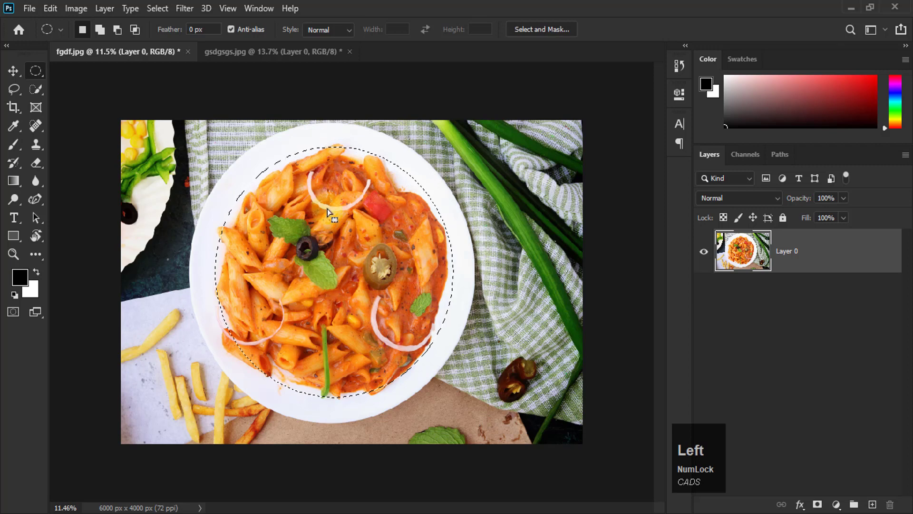
pyautogui.click(256, 168)
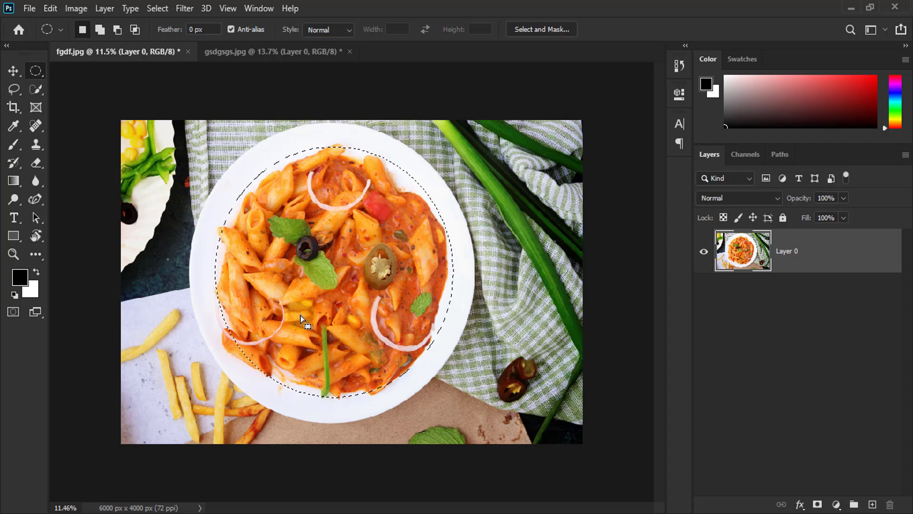
pyautogui.click(817, 504)
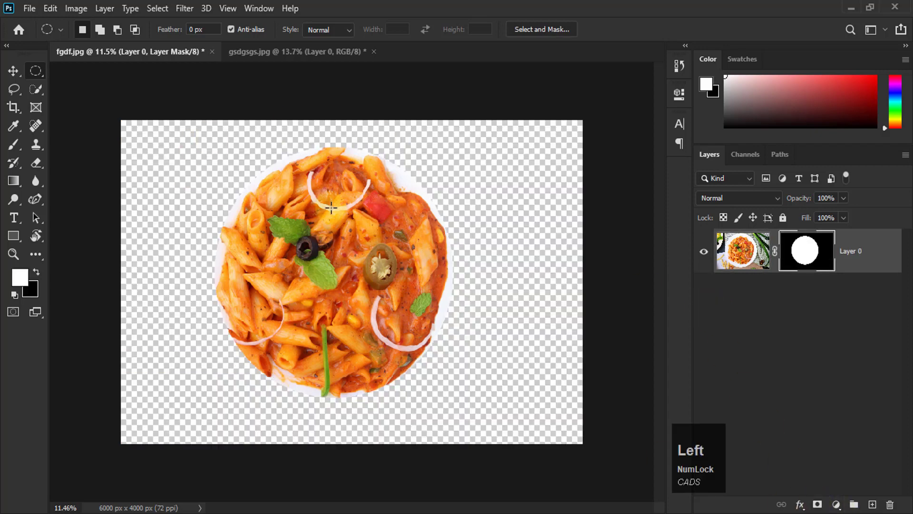
# Step: Move the masked photo together with its linked mask across the canvas and back to its starting place
pyautogui.click(12, 72)
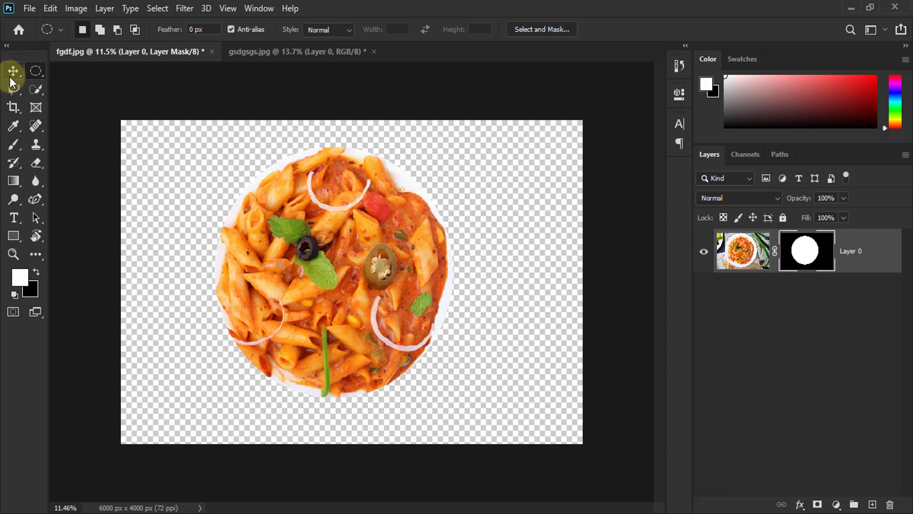
pyautogui.click(727, 251)
pyautogui.click(812, 256)
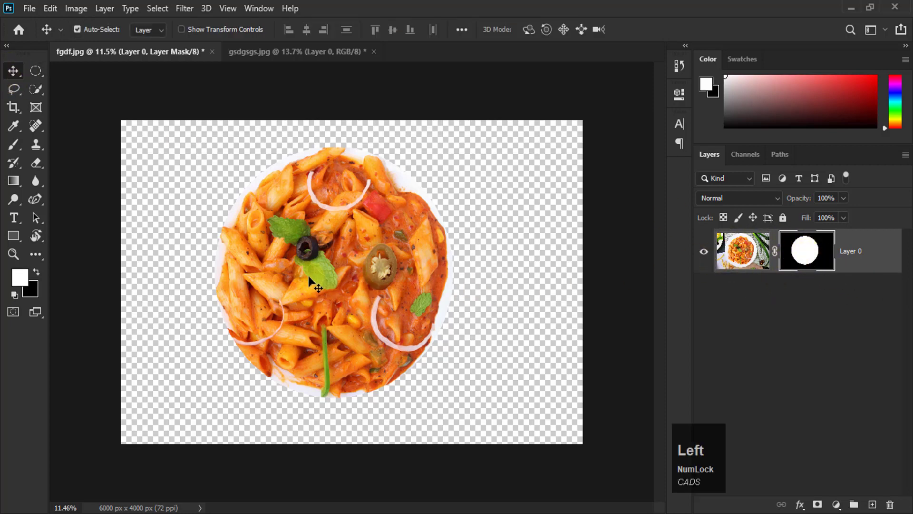
pyautogui.moveTo(310, 260); pyautogui.dragTo(510, 262)
pyautogui.moveTo(293, 242); pyautogui.dragTo(391, 266)
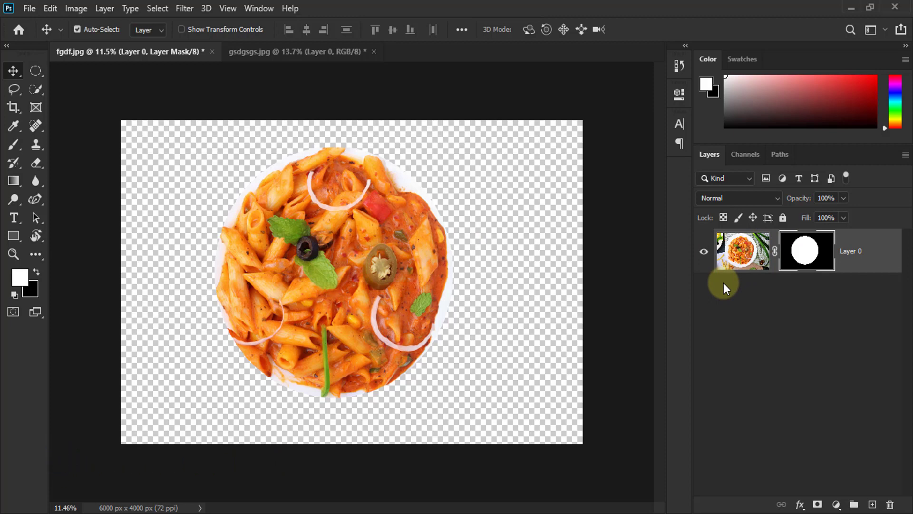
# Step: Unlink the mask from Layer 0 and move only the photo slightly upward inside the circular mask
pyautogui.click(774, 251)
pyautogui.click(775, 250)
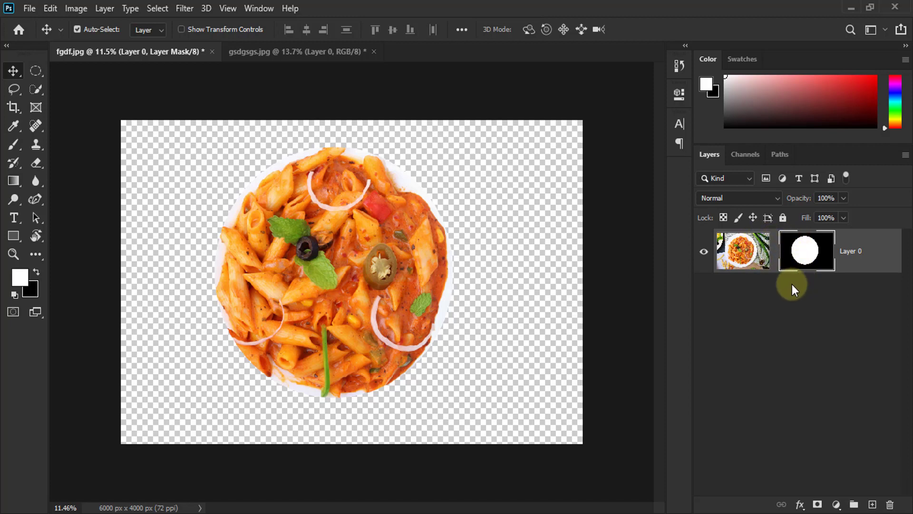
pyautogui.click(742, 254)
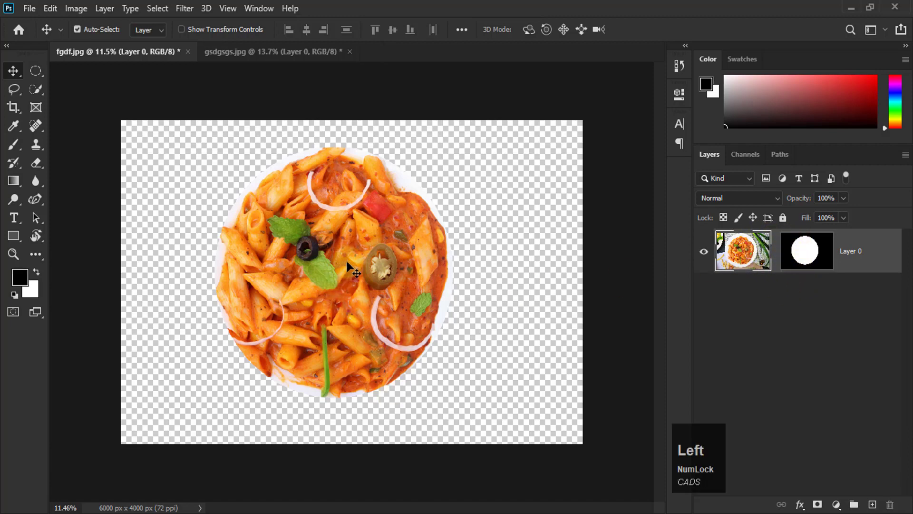
pyautogui.moveTo(358, 256); pyautogui.dragTo(373, 307)
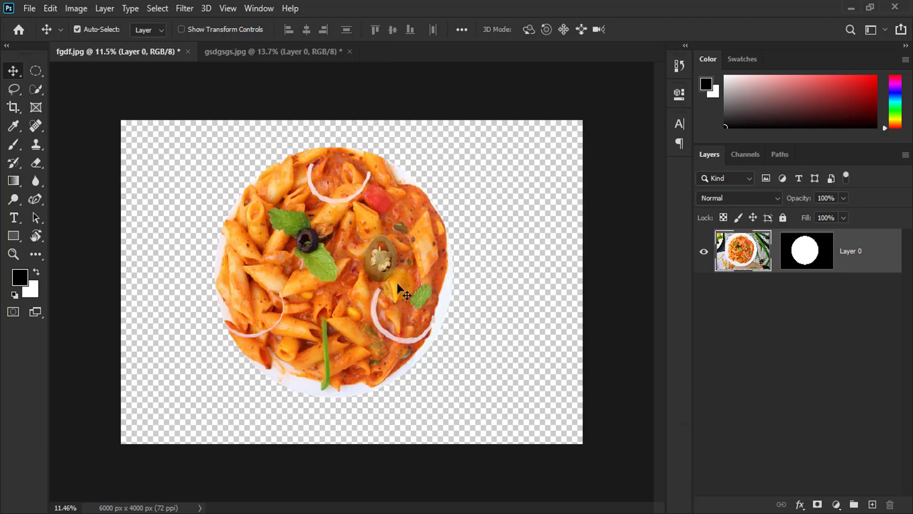
pyautogui.click(251, 164)
# Step: Free-transform the unlinked photo to about 94% scale and position it at X 3017, Y 1983 so the plate fits the circular mask
pyautogui.hotkey('ctrl', 't')
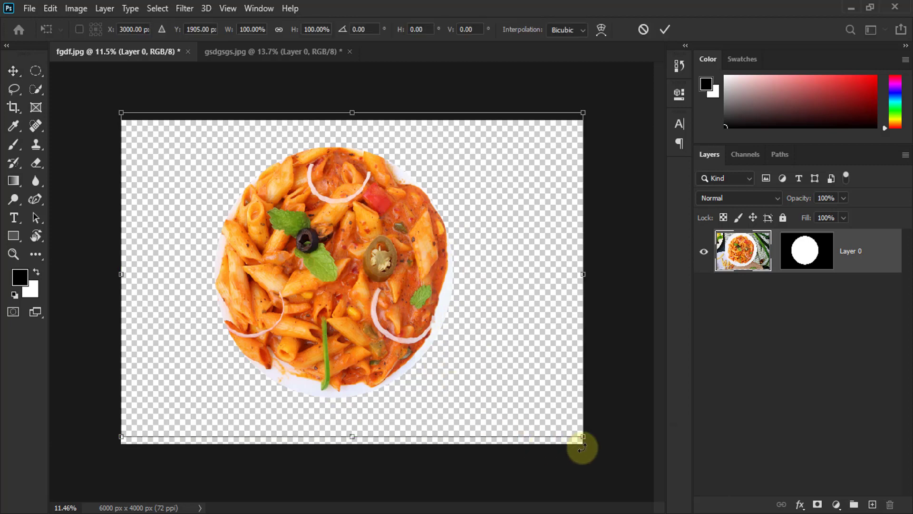
pyautogui.moveTo(584, 438); pyautogui.dragTo(565, 425)
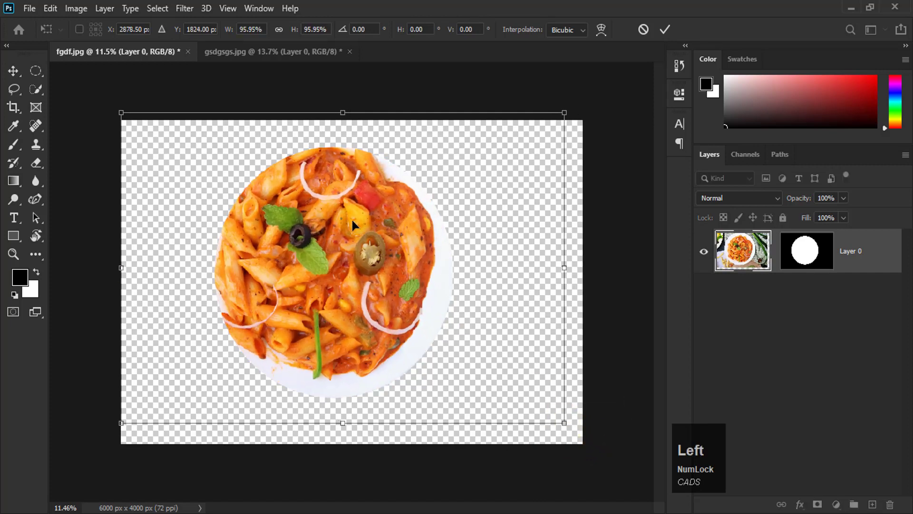
pyautogui.moveTo(346, 218); pyautogui.dragTo(349, 222)
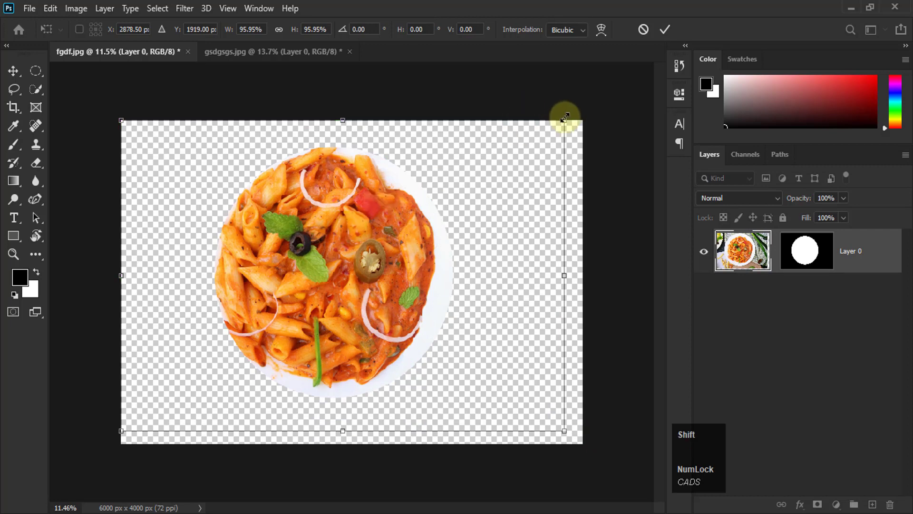
pyautogui.moveTo(564, 120); pyautogui.dragTo(555, 126)
pyautogui.moveTo(386, 212); pyautogui.dragTo(398, 213)
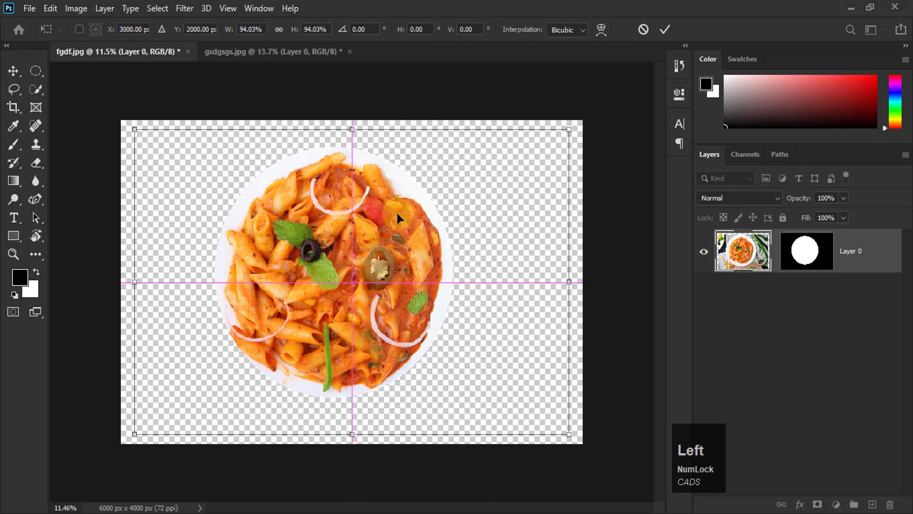
pyautogui.press('Right')
pyautogui.press('Right')
pyautogui.press('Up')
pyautogui.press('Up')
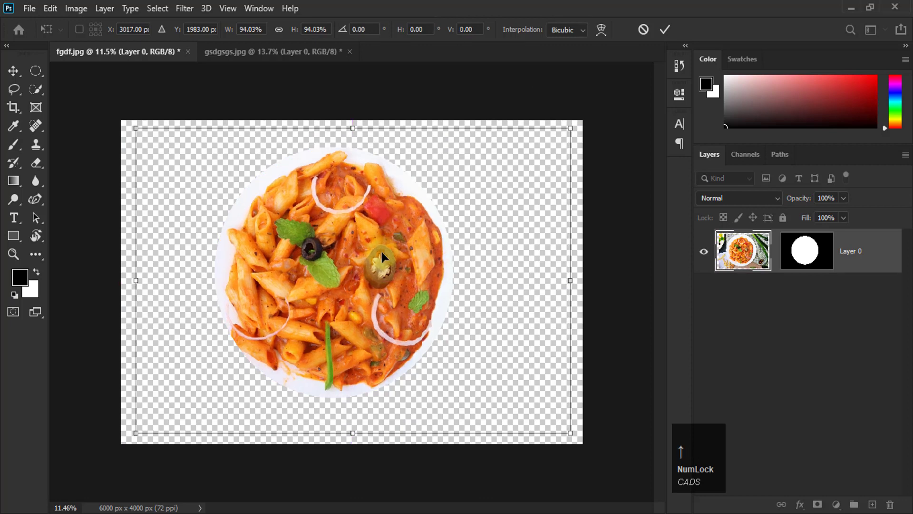
pyautogui.click(665, 30)
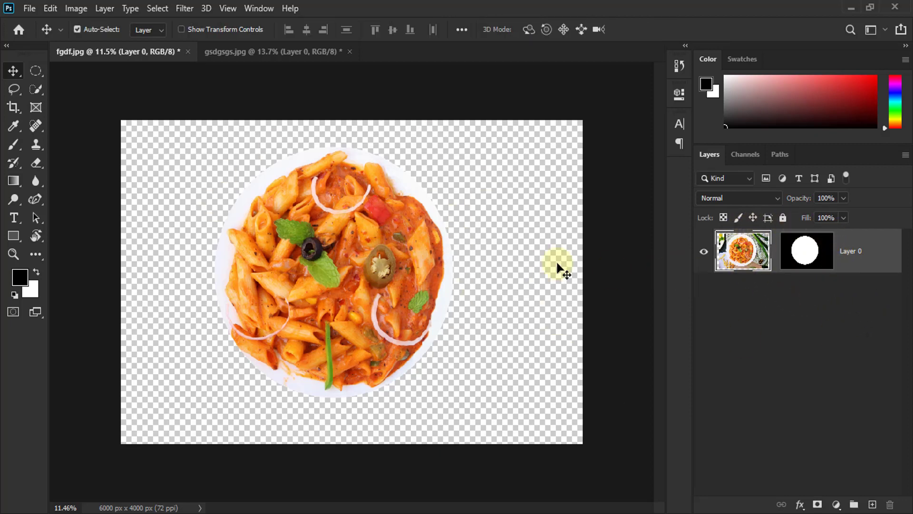
# Step: Move only the circular layer mask over the green cloth, then back over the plate of pasta
pyautogui.click(802, 252)
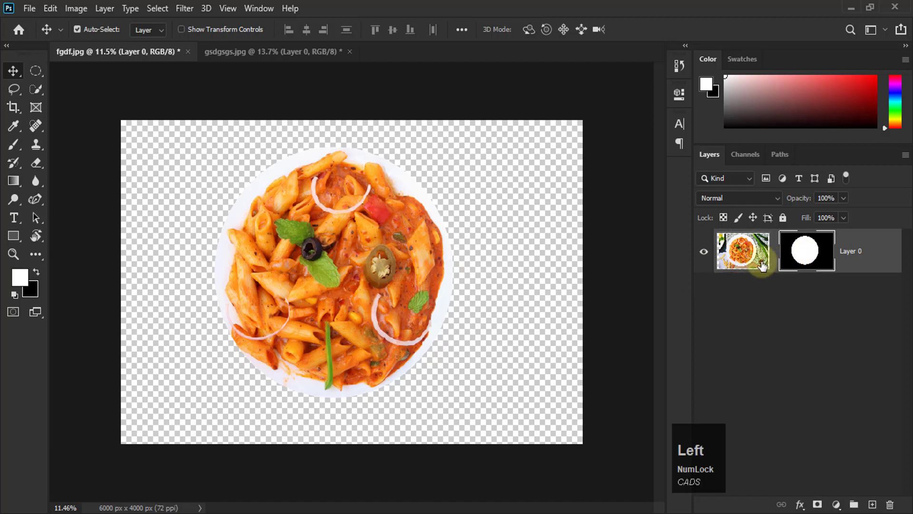
pyautogui.moveTo(481, 317); pyautogui.dragTo(620, 339)
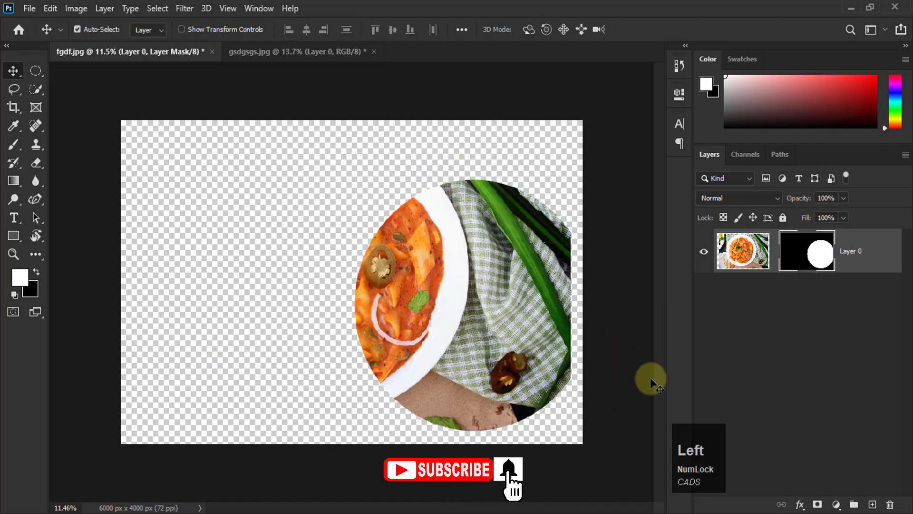
pyautogui.moveTo(476, 266); pyautogui.dragTo(318, 229)
# Step: Relink the layer mask to Layer 0 and move the photo and mask together
pyautogui.click(824, 271)
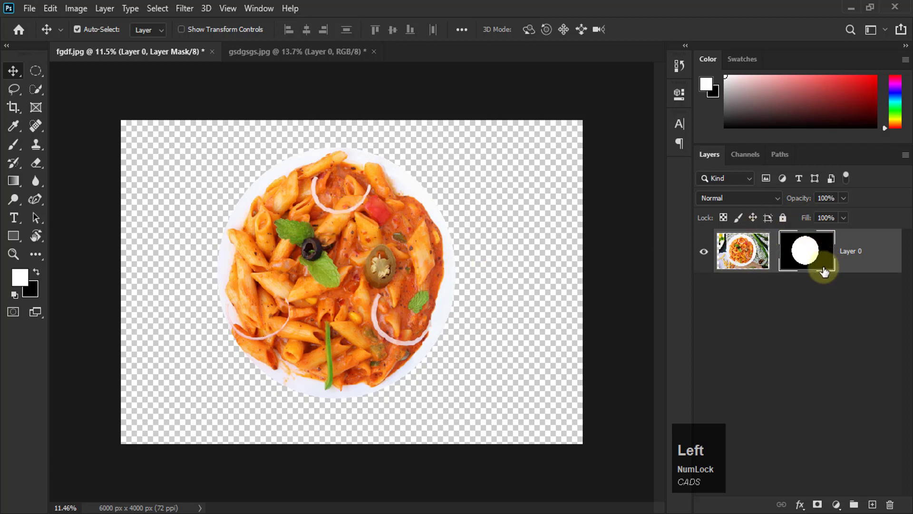
pyautogui.click(774, 256)
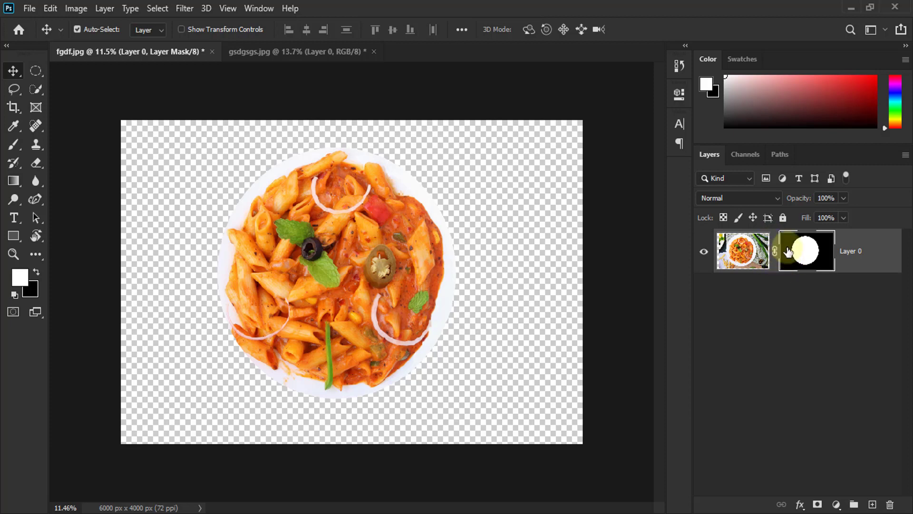
pyautogui.moveTo(335, 266); pyautogui.dragTo(314, 278)
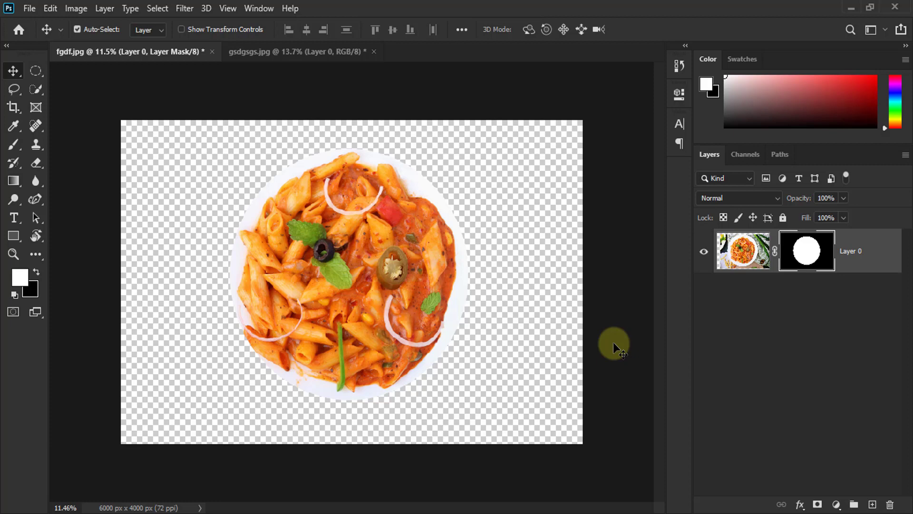
# Step: Undo the moves, the transform and the circular layer mask on Layer 0, and clear the remaining selection
pyautogui.hotkey('ctrl', 'z')
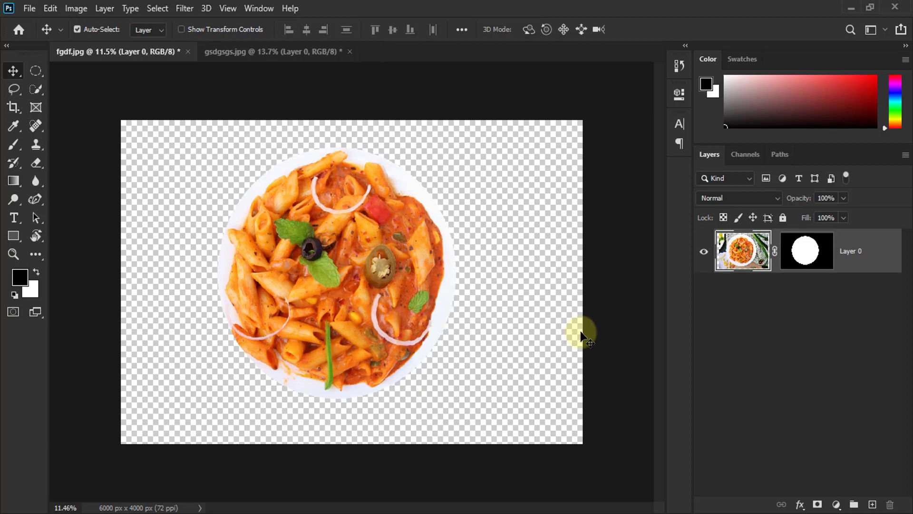
pyautogui.press('ctrl')
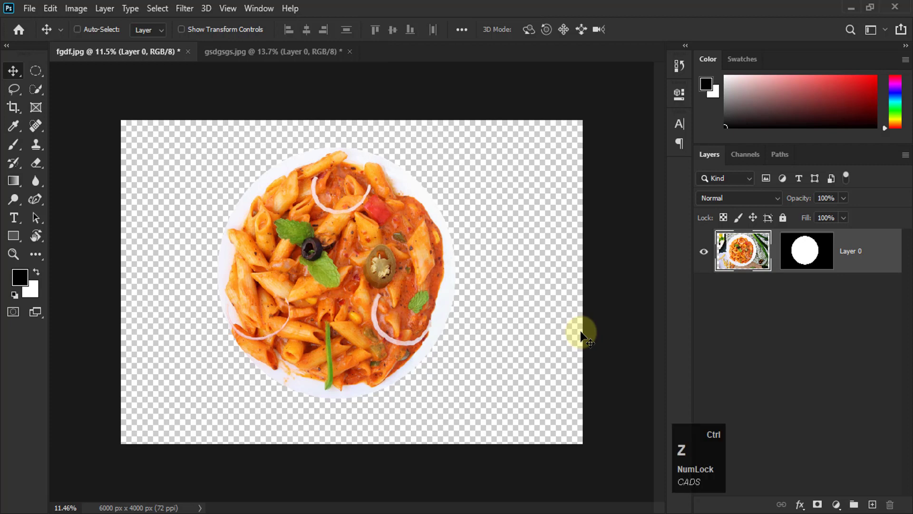
pyautogui.hotkey('ctrl', 'z')
pyautogui.hotkey('ctrl', 'z')
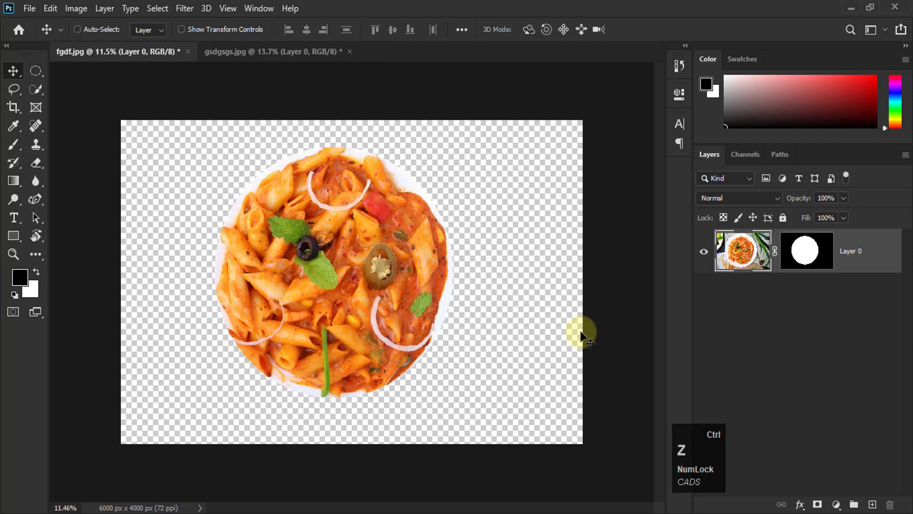
pyautogui.hotkey('ctrl', 'z')
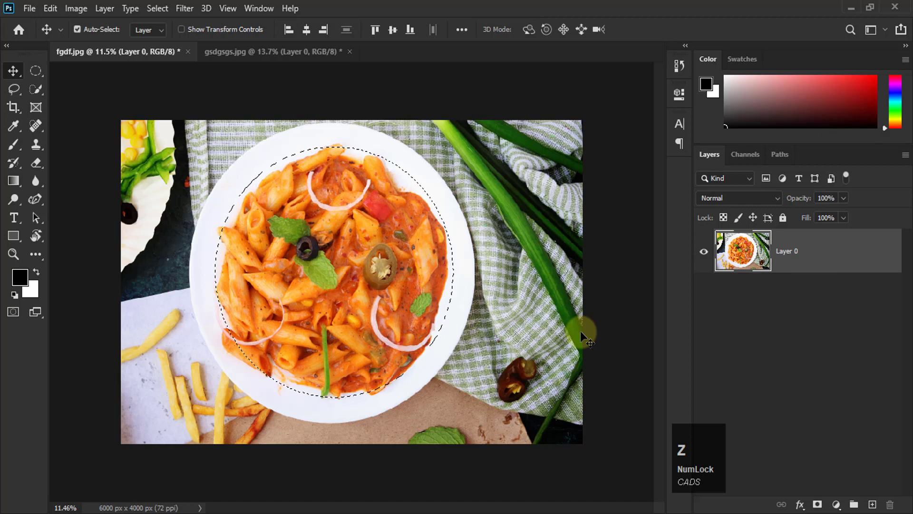
pyautogui.hotkey('ctrl', 'd')
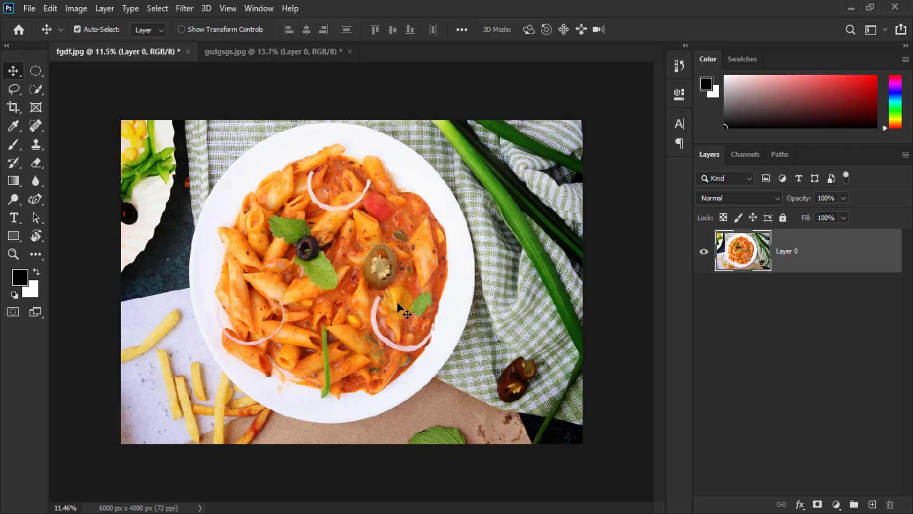
# Step: Trace the rim of the pasta plate with a closed four-point path using the Curvature Pen tool
pyautogui.click(39, 202)
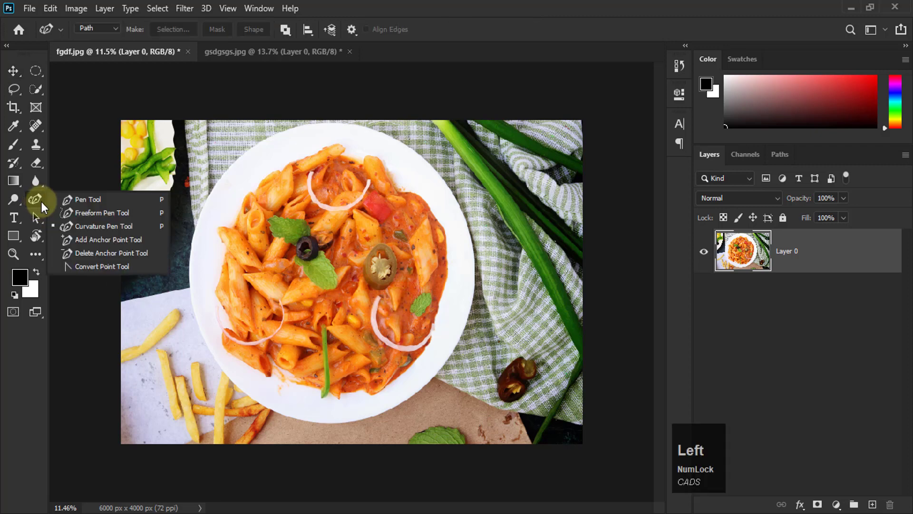
pyautogui.click(88, 227)
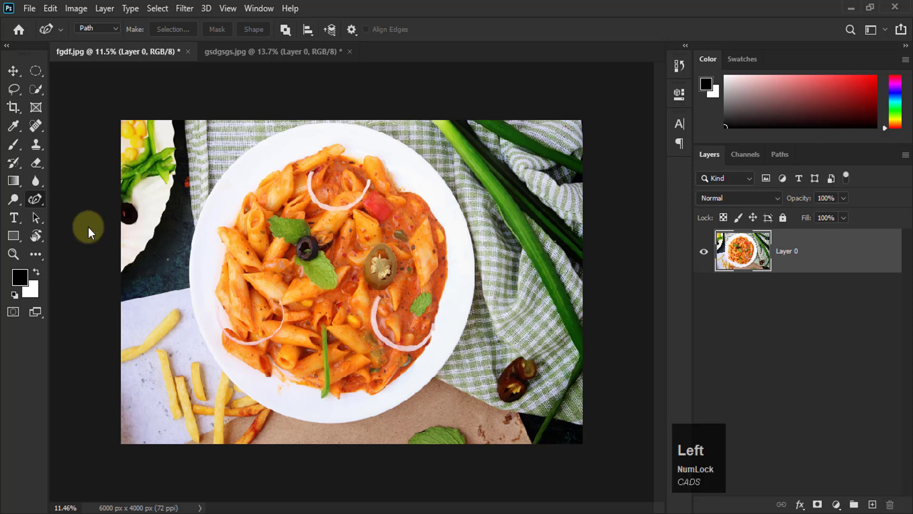
pyautogui.click(324, 123)
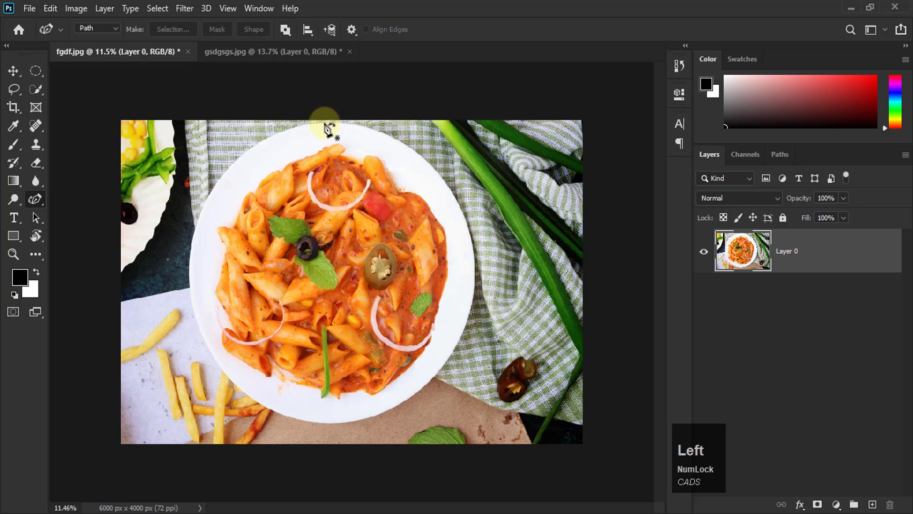
pyautogui.click(190, 275)
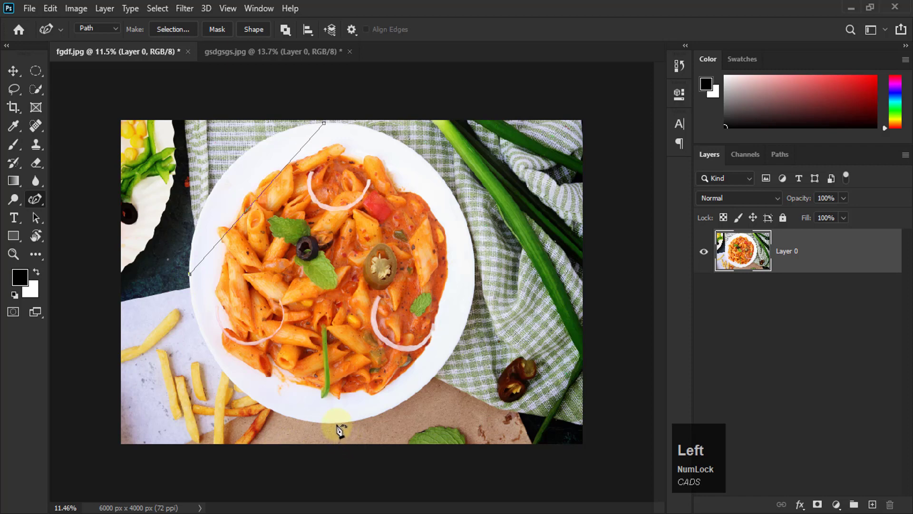
pyautogui.moveTo(336, 424); pyautogui.dragTo(336, 427)
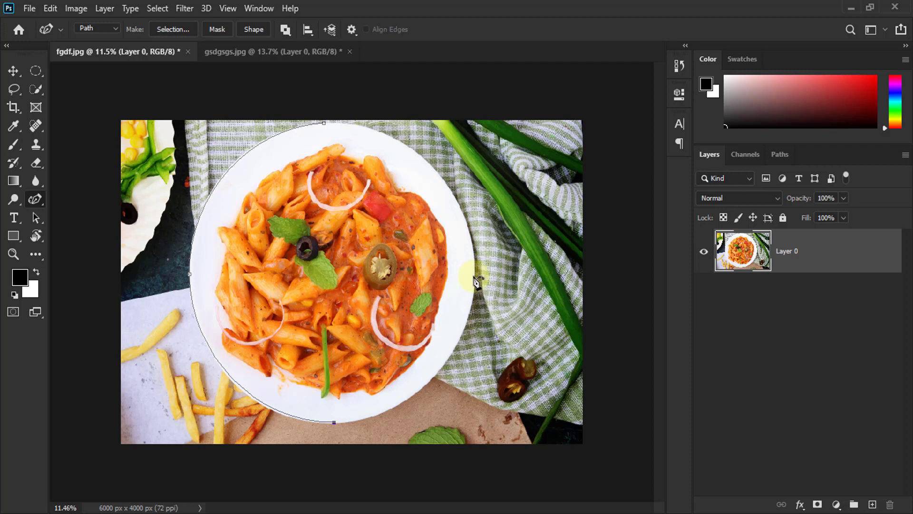
pyautogui.click(475, 276)
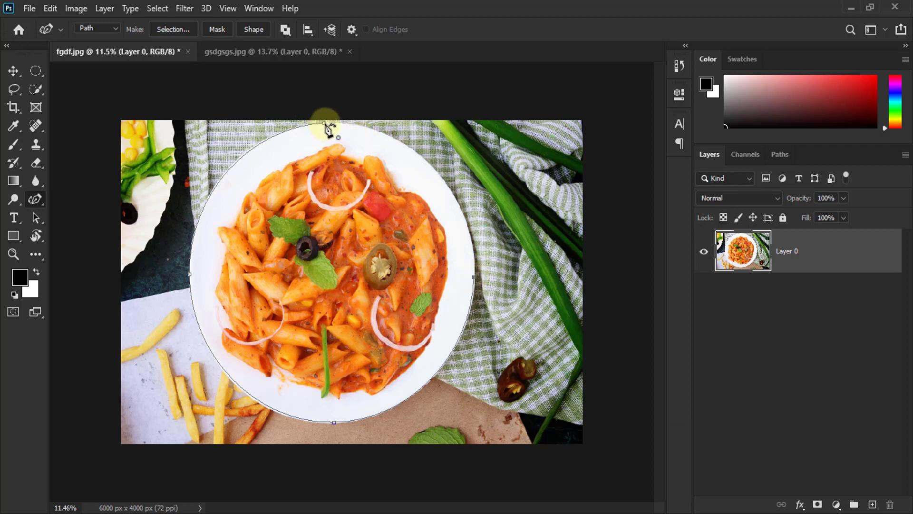
pyautogui.click(324, 124)
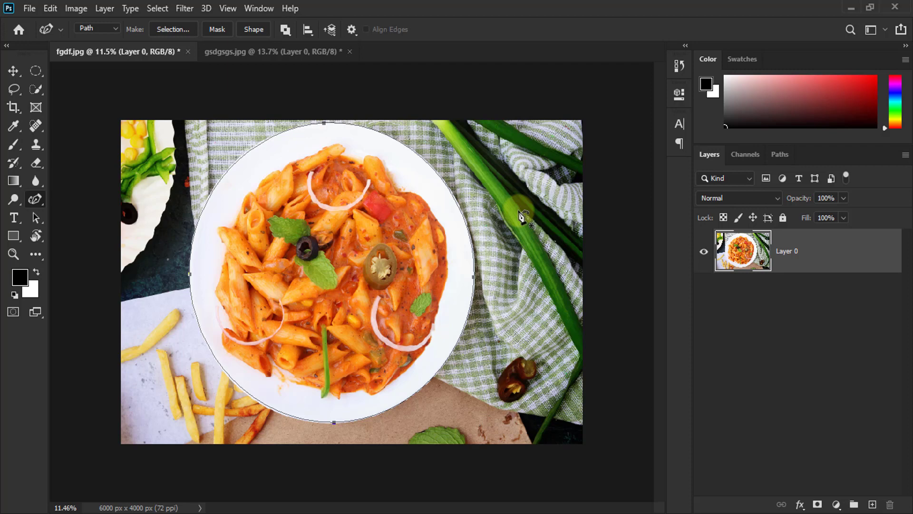
# Step: Convert the plate path to a selection and add it to Layer 0 as a layer mask
pyautogui.press('Return')
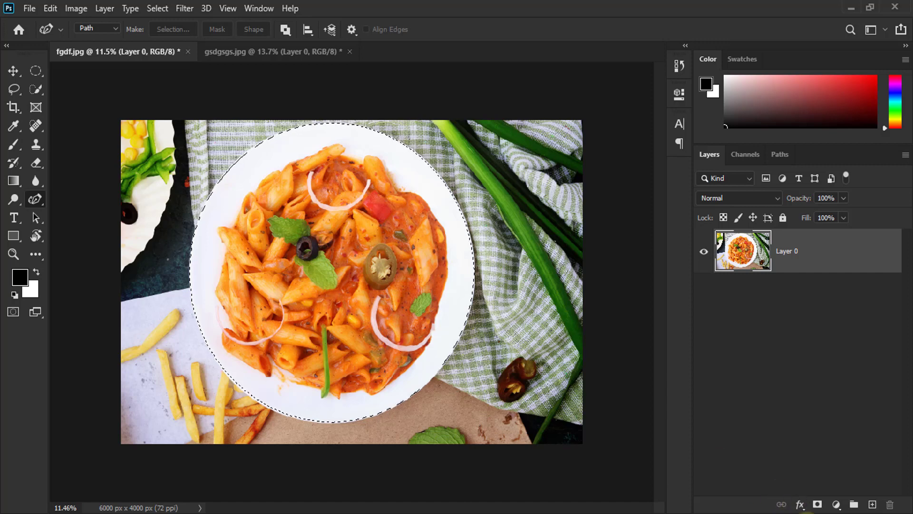
pyautogui.click(817, 504)
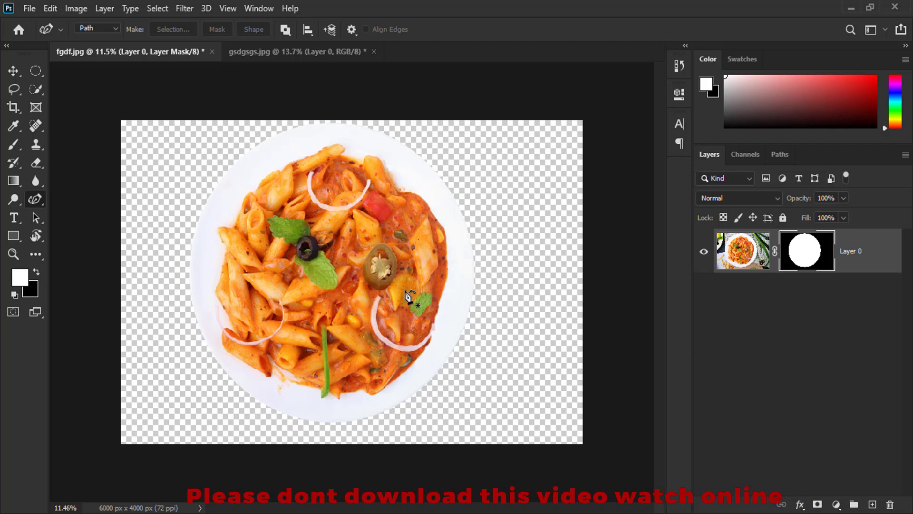
pyautogui.click(13, 70)
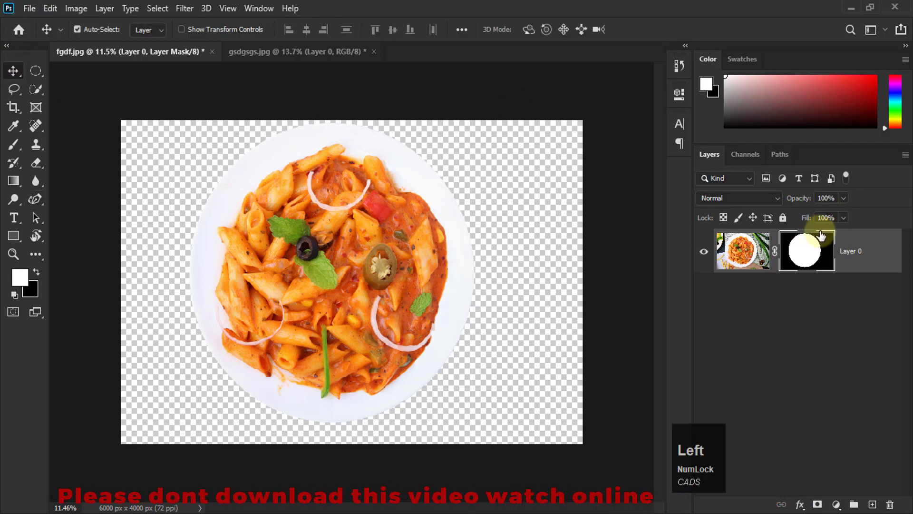
# Step: Try brushing a bright red foreground colour over the upper half of the plate on the layer mask, and undo the stroke
pyautogui.click(813, 258)
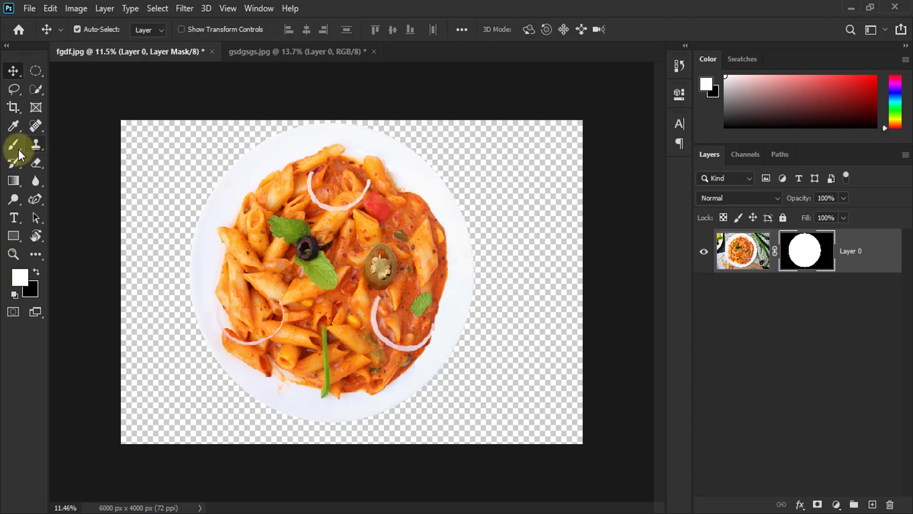
pyautogui.moveTo(17, 148); pyautogui.dragTo(66, 141)
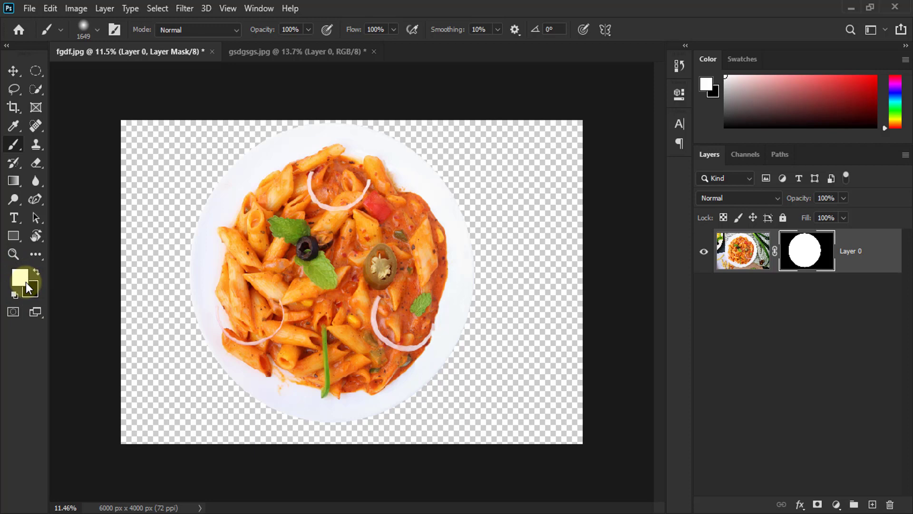
pyautogui.click(812, 255)
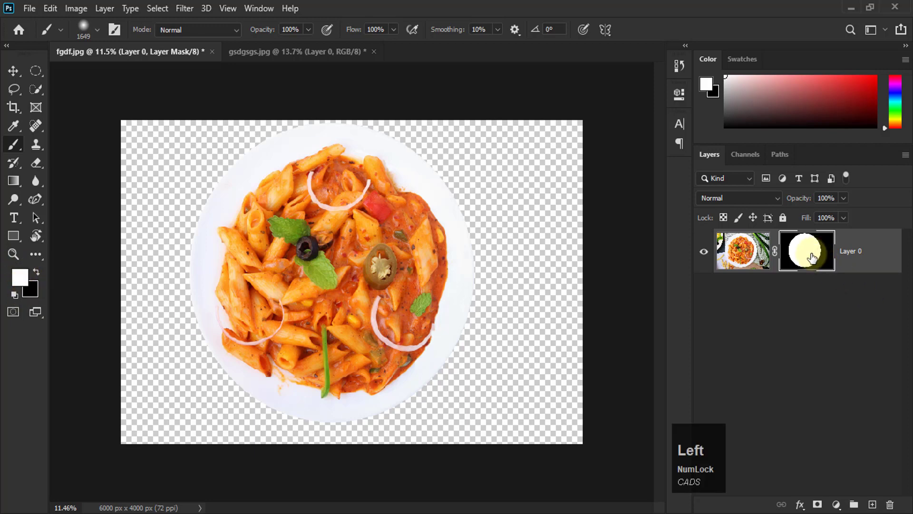
pyautogui.click(19, 276)
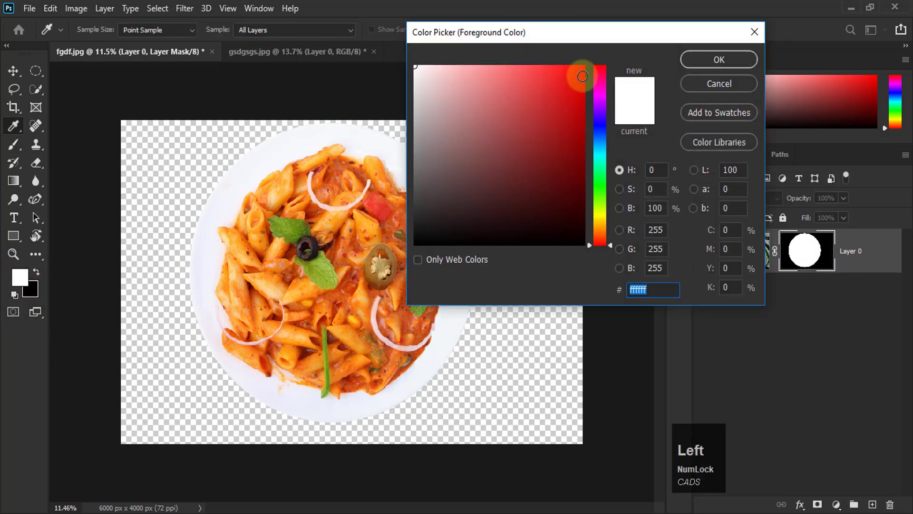
pyautogui.click(582, 76)
pyautogui.click(687, 59)
pyautogui.press('b')
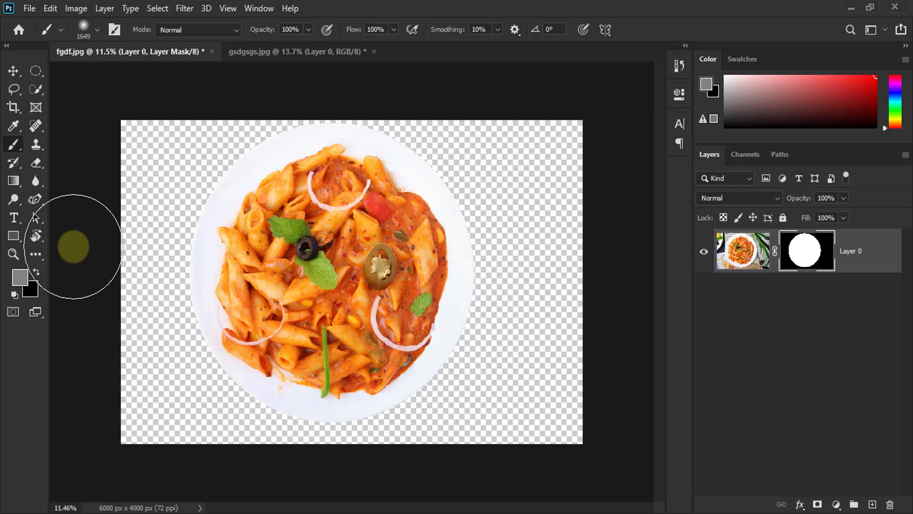
pyautogui.moveTo(214, 221)
pyautogui.mouseDown()
pyautogui.moveTo(436, 233)
pyautogui.moveTo(388, 240)
pyautogui.moveTo(494, 251)
pyautogui.moveTo(257, 234)
pyautogui.moveTo(173, 269)
pyautogui.mouseUp()
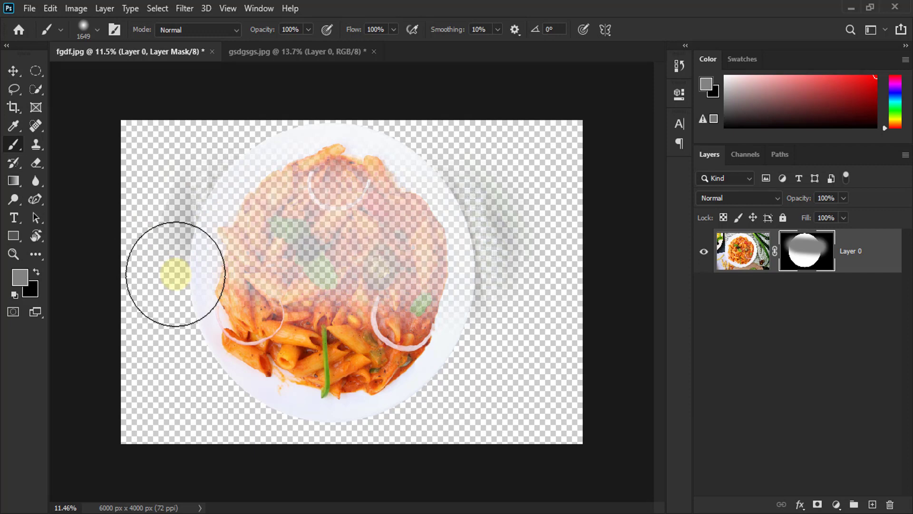
pyautogui.hotkey('ctrl', 'z')
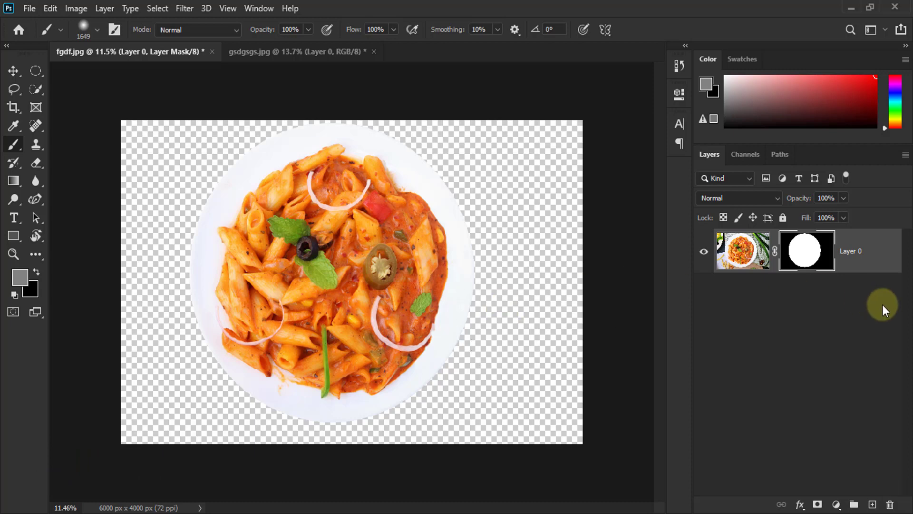
# Step: Disable the layer mask on Layer 0 to reveal the whole photo, and enable it again
pyautogui.keyDown('ctrl'); pyautogui.click(807, 250); pyautogui.keyUp('ctrl')
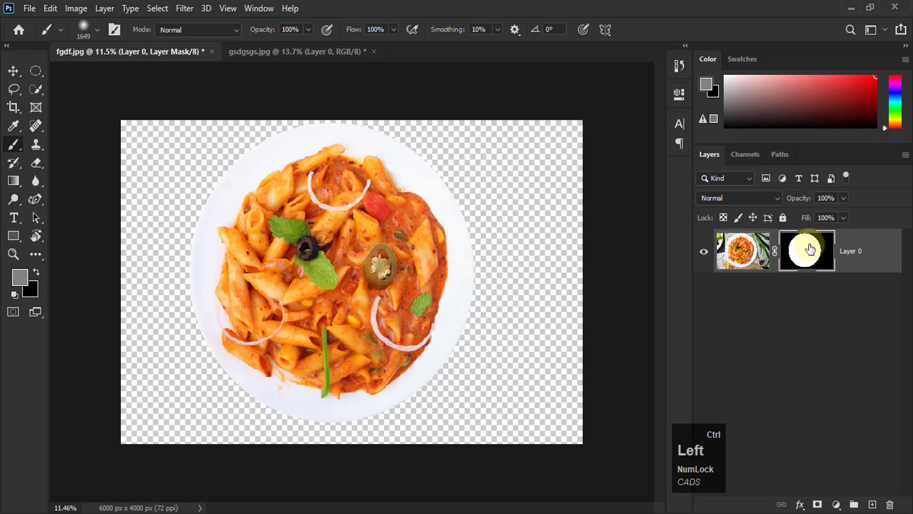
pyautogui.keyDown('shift'); pyautogui.click(807, 251); pyautogui.keyUp('shift')
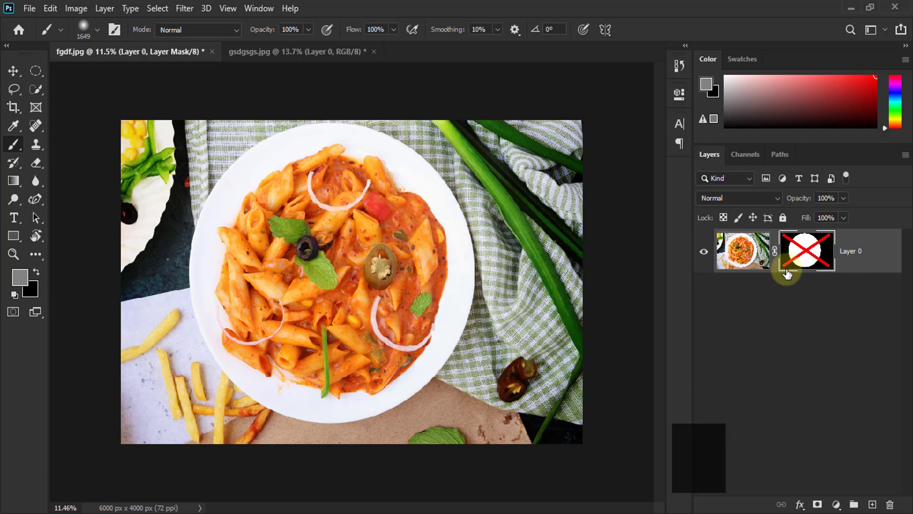
pyautogui.keyDown('shift'); pyautogui.click(807, 251); pyautogui.keyUp('shift')
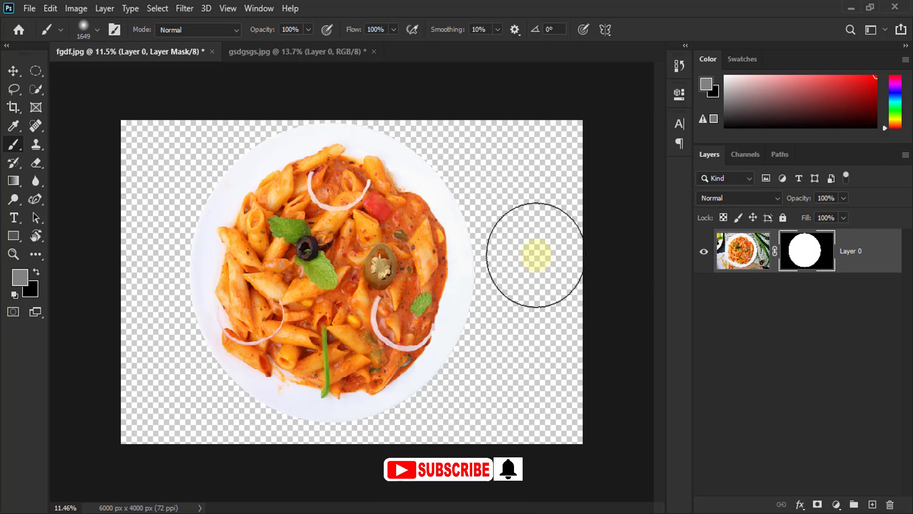
# Step: Display only Layer 0's mask and dab soft white brush spots in the four corners around the circle
pyautogui.keyDown('alt'); pyautogui.click(802, 257); pyautogui.keyUp('alt')
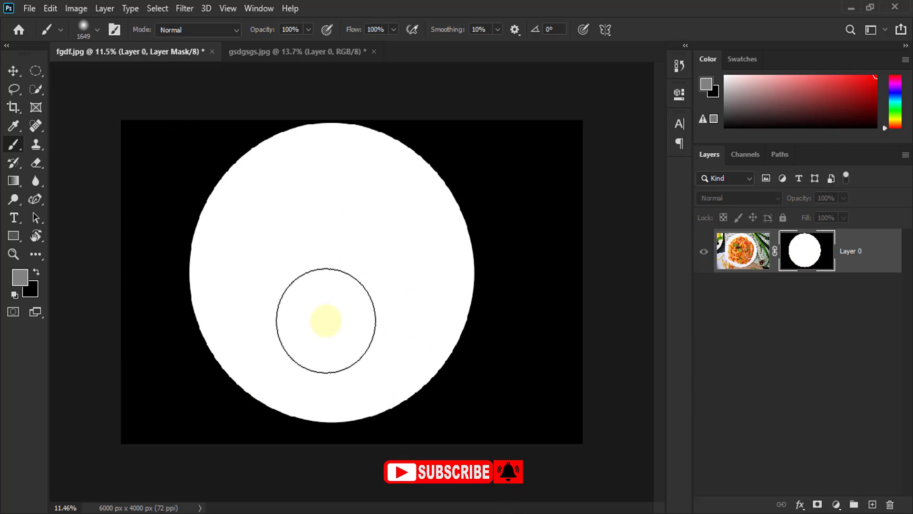
pyautogui.click(13, 143)
pyautogui.click(53, 145)
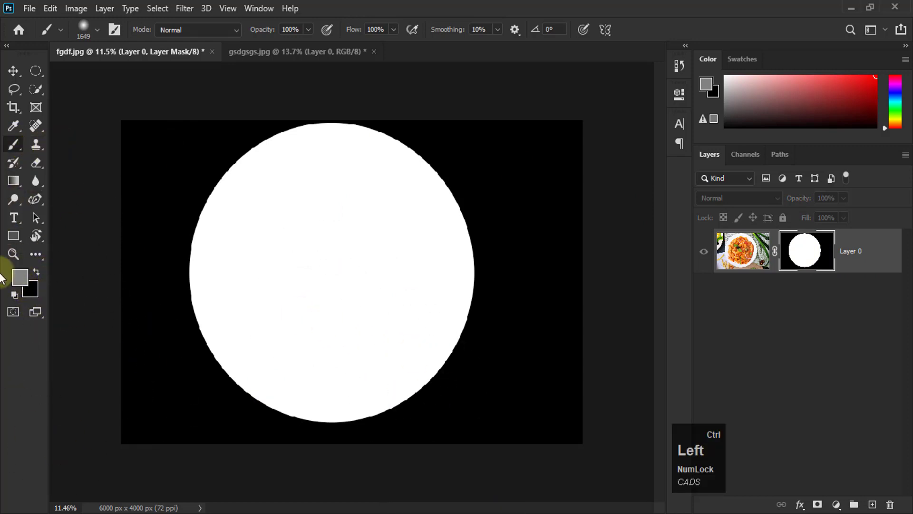
pyautogui.click(14, 294)
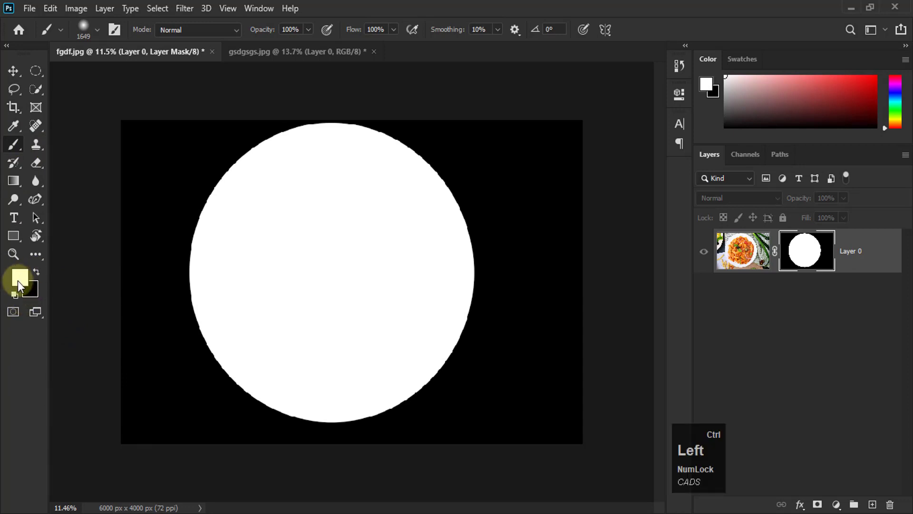
pyautogui.click(518, 190)
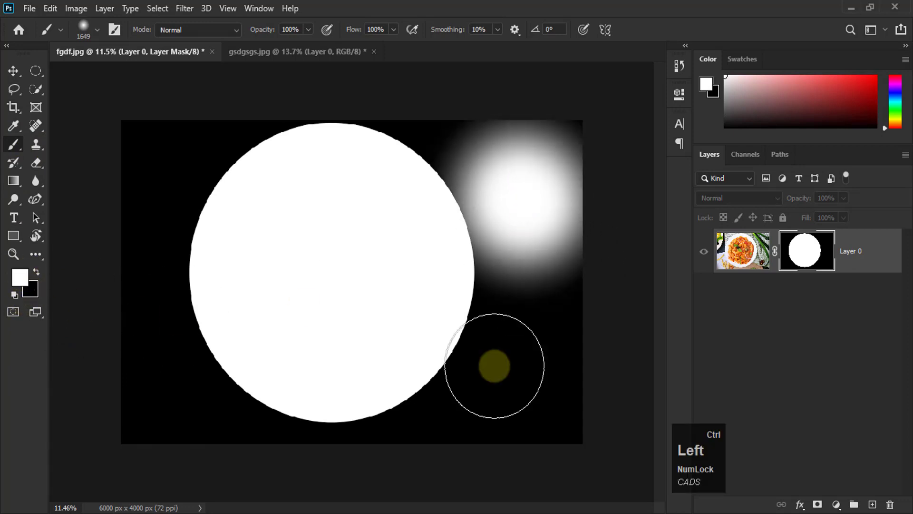
pyautogui.click(515, 360)
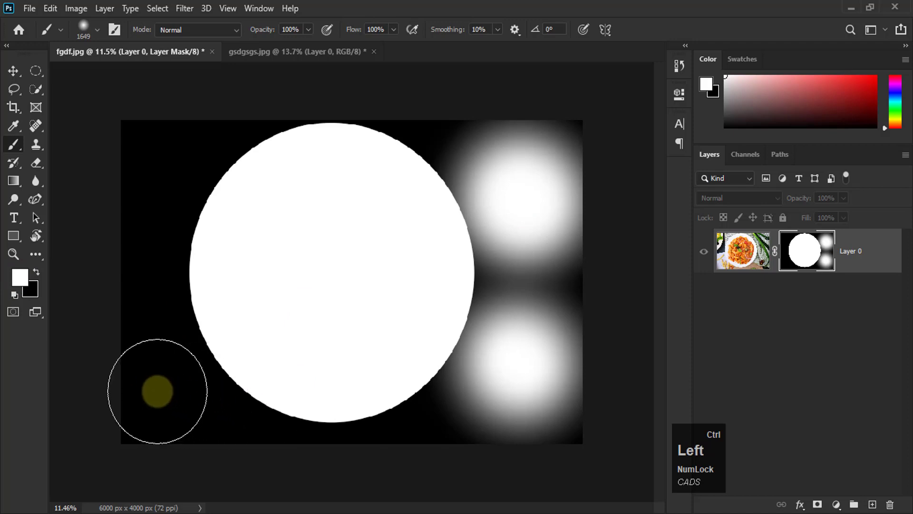
pyautogui.click(166, 383)
pyautogui.click(145, 185)
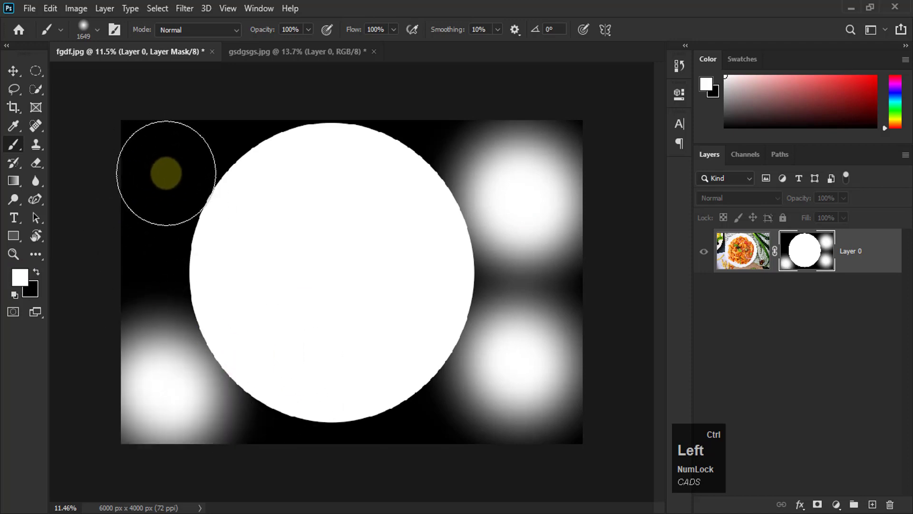
# Step: Leave the mask-only view of Layer 0 to show the masked photo again
pyautogui.click(804, 252)
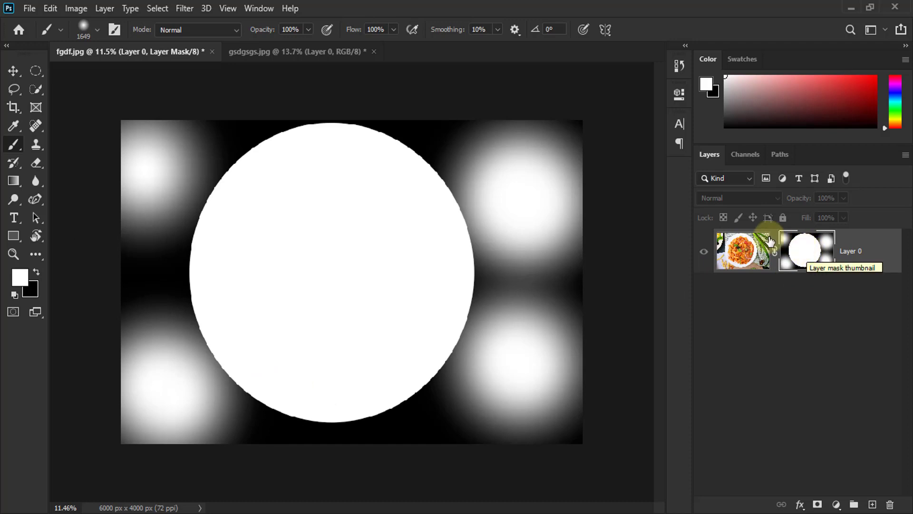
pyautogui.press('ctrl')
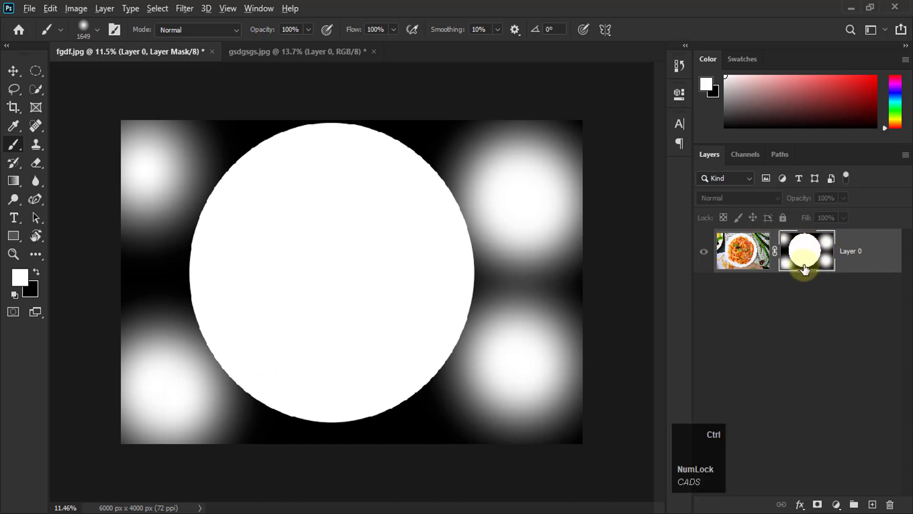
pyautogui.keyDown('ctrl'); pyautogui.click(807, 251); pyautogui.keyUp('ctrl')
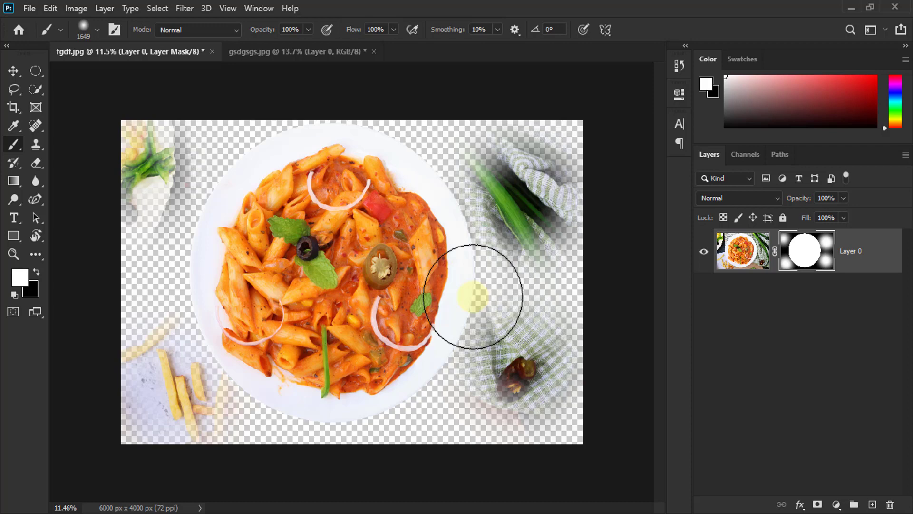
# Step: Switch to the gsdgsgs.jpg landscape document and place the dhdh sky image in it as an embedded object
pyautogui.click(18, 201)
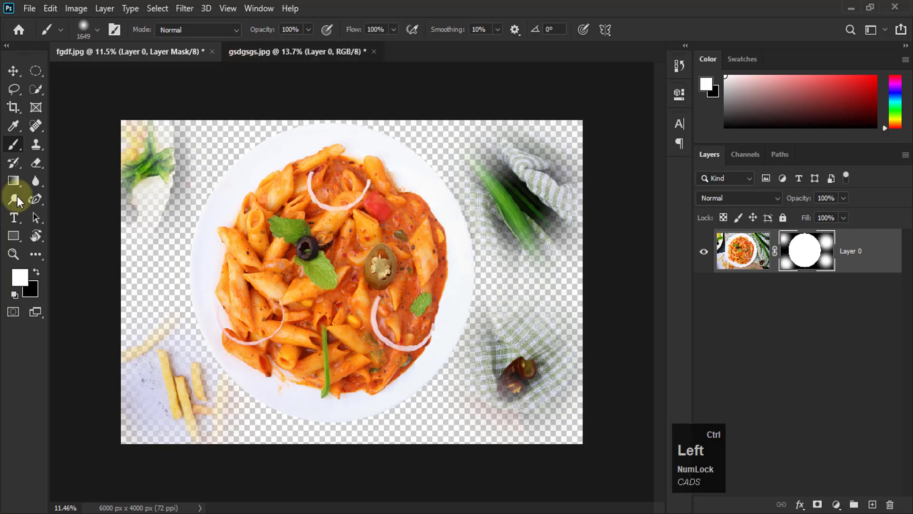
pyautogui.hotkey('ctrl', 'Tab')
pyautogui.click(13, 71)
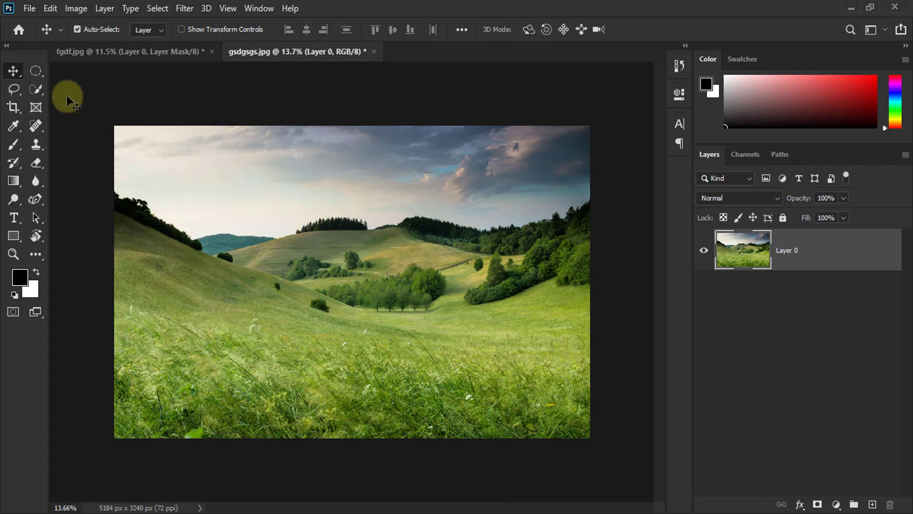
pyautogui.click(28, 9)
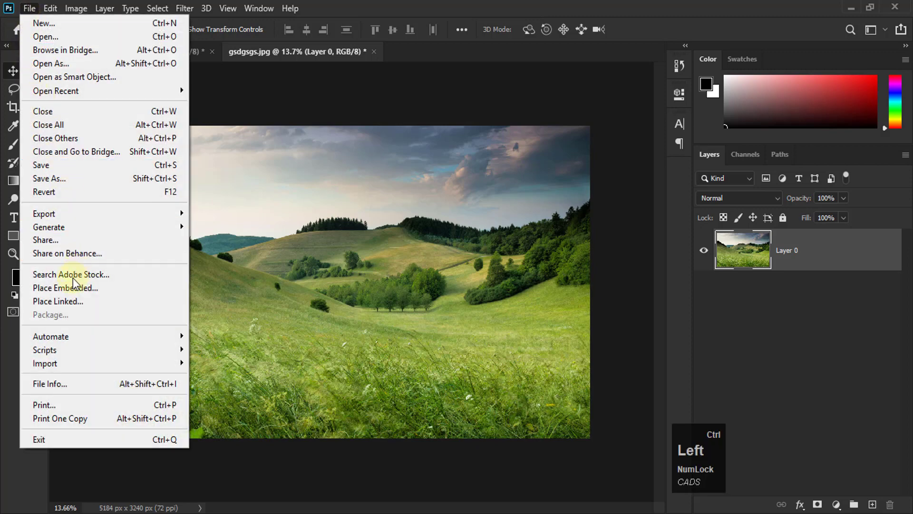
pyautogui.click(57, 288)
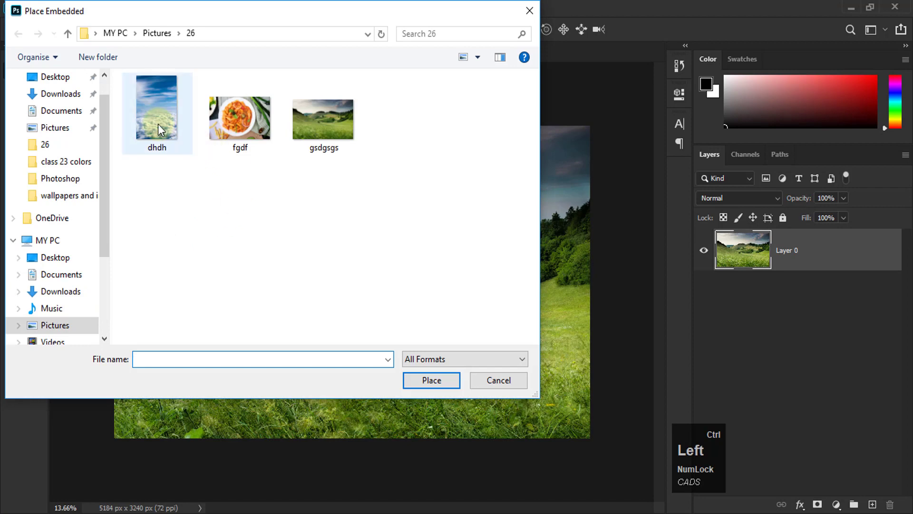
pyautogui.click(158, 121)
pyautogui.click(431, 380)
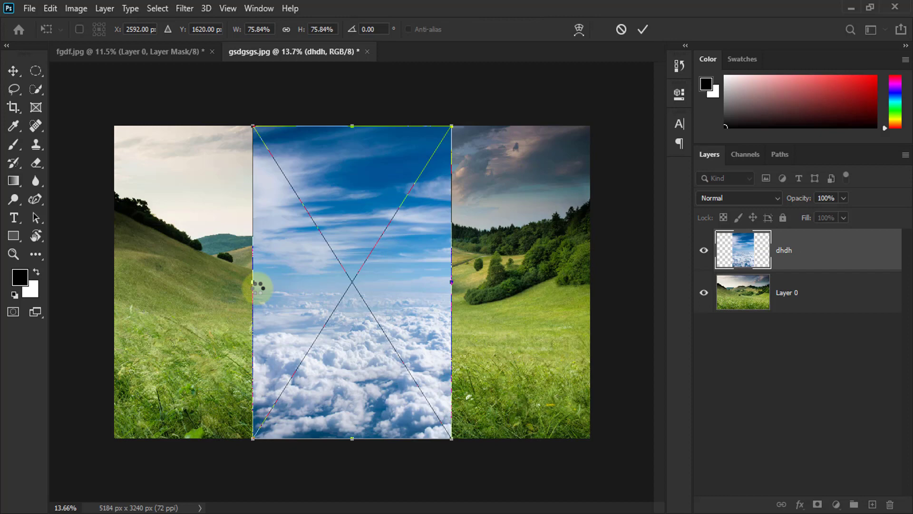
# Step: Scale the placed dhdh sky image to about 206% so it covers the whole canvas, and commit the transformation
pyautogui.click(28, 8)
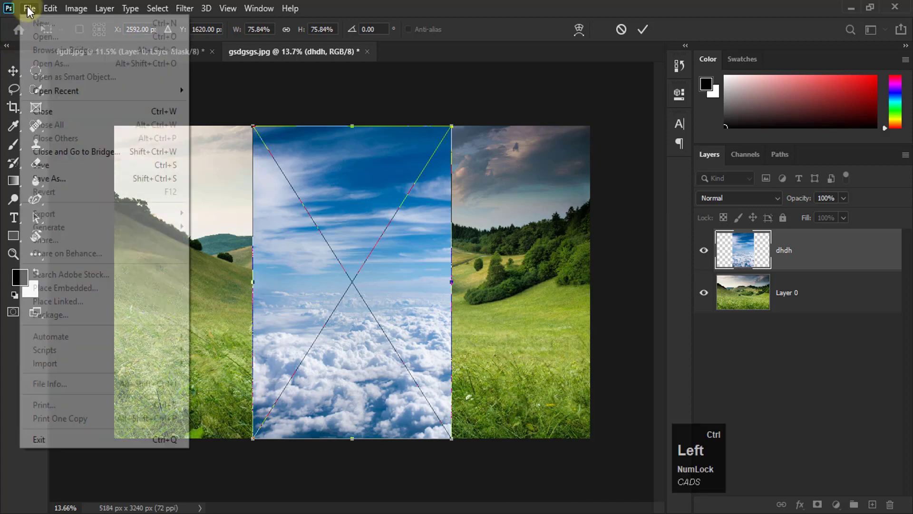
pyautogui.click(423, 200)
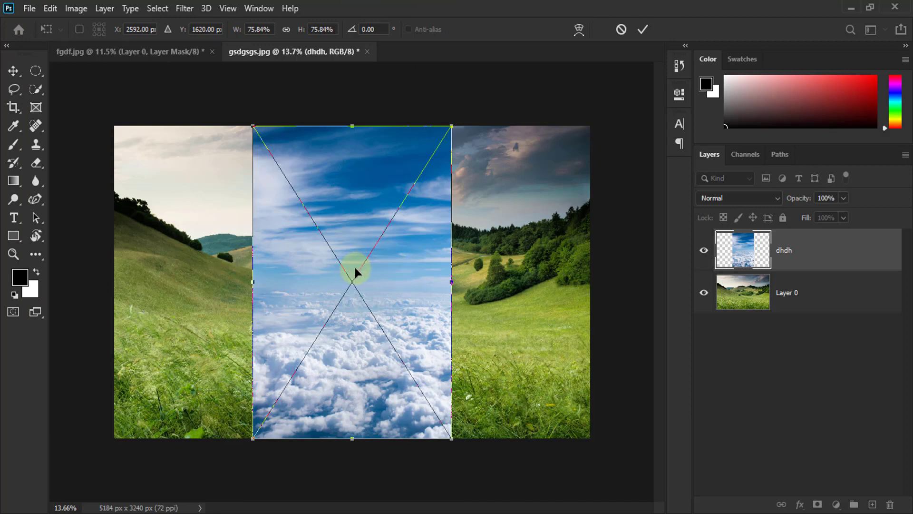
pyautogui.scroll(-3, 325, 217)
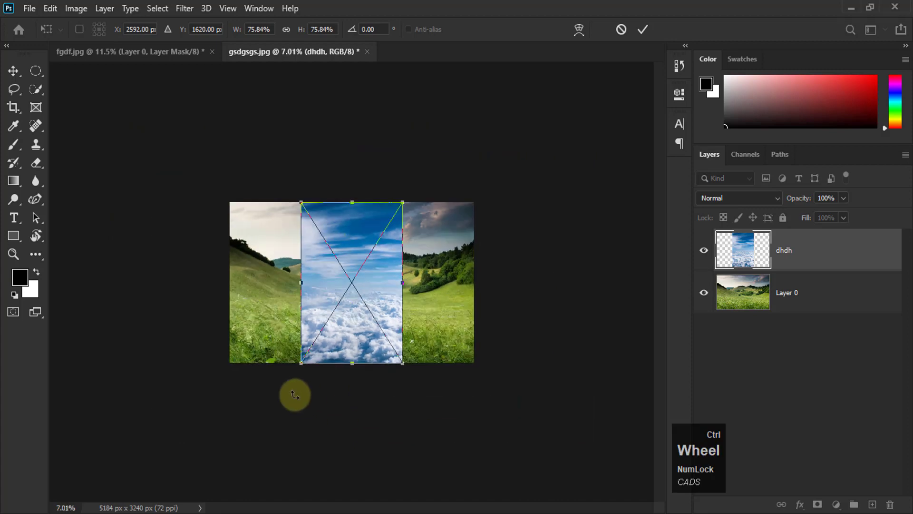
pyautogui.keyDown('ctrl'); pyautogui.click(306, 370); pyautogui.keyUp('ctrl')
pyautogui.moveTo(305, 370); pyautogui.dragTo(107, 437)
pyautogui.moveTo(397, 210); pyautogui.dragTo(531, 101)
pyautogui.click(648, 29)
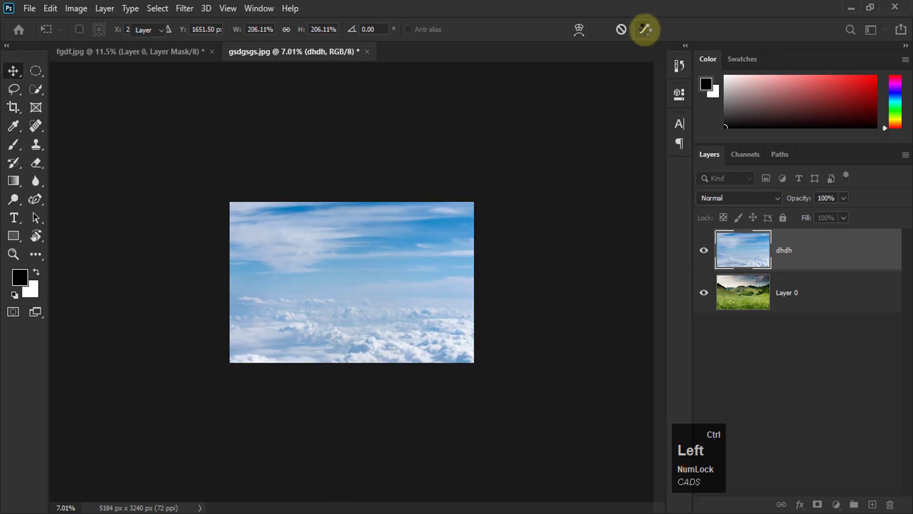
# Step: Shift the dhdh sky image within the canvas and place its layer beneath Layer 0
pyautogui.moveTo(335, 396); pyautogui.dragTo(391, 224)
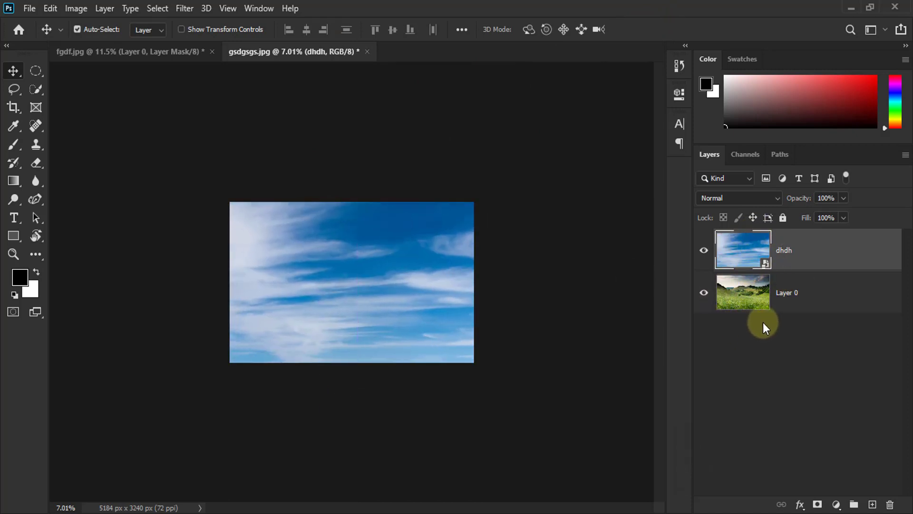
pyautogui.moveTo(747, 253); pyautogui.dragTo(747, 310)
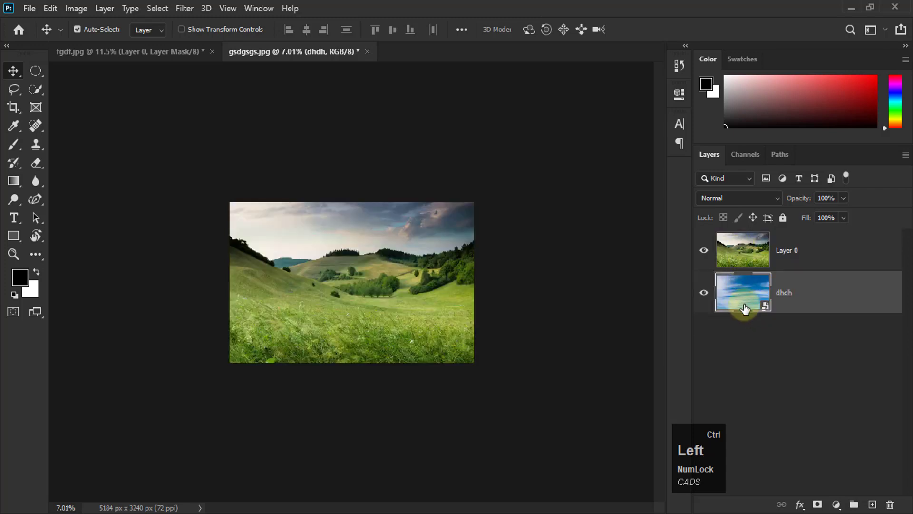
pyautogui.scroll(1, 285, 314)
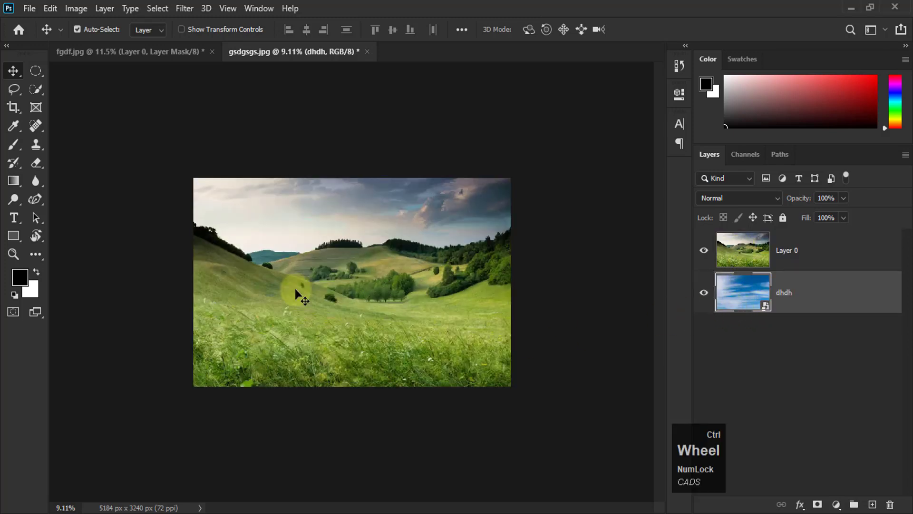
pyautogui.scroll(1, 267, 166)
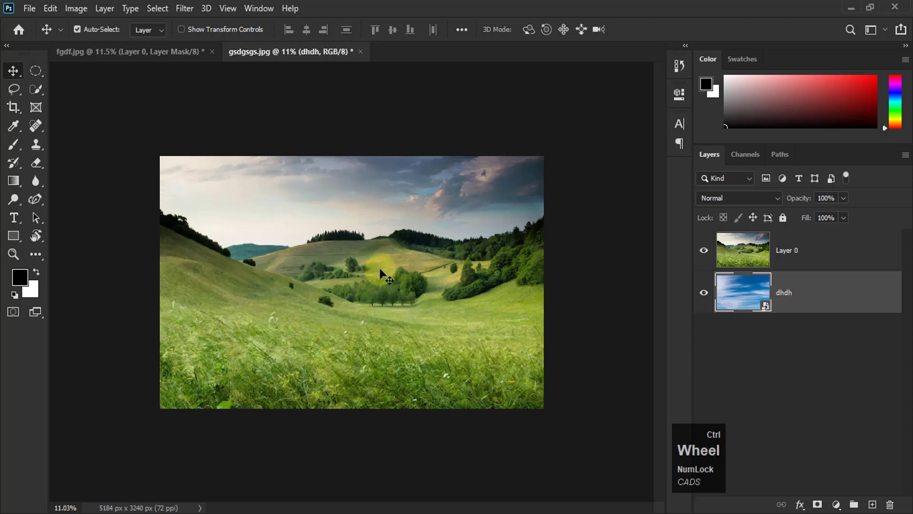
# Step: Select the cloudy sky above the hills on Layer 0 with the Quick Selection tool
pyautogui.click(743, 250)
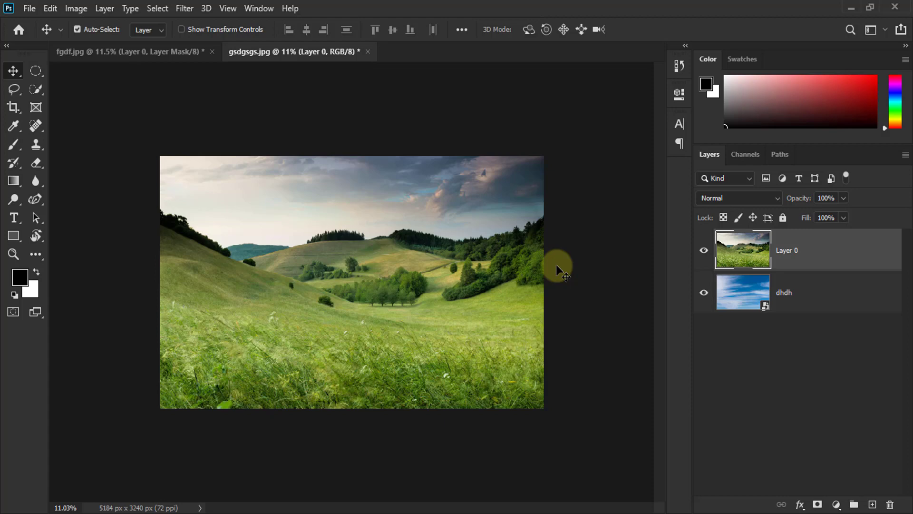
pyautogui.keyDown('ctrl'); pyautogui.click(761, 247); pyautogui.keyUp('ctrl')
pyautogui.scroll(1, 360, 216)
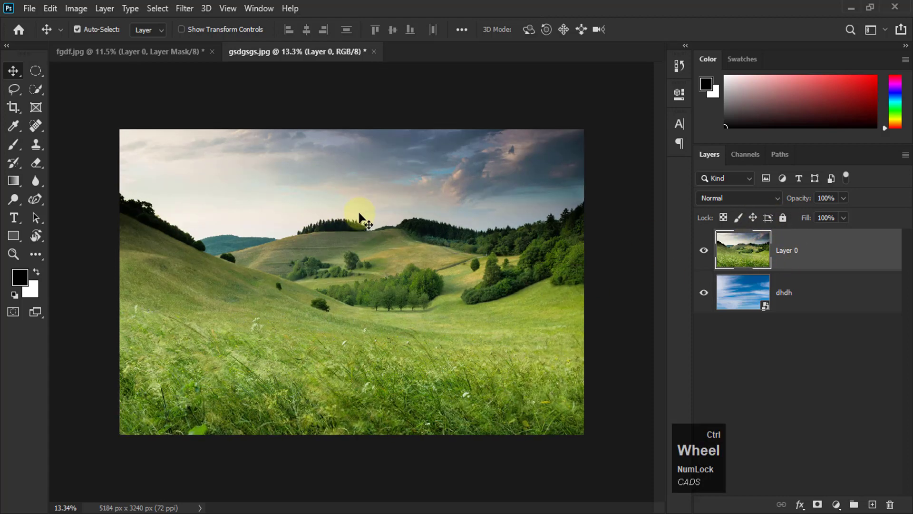
pyautogui.click(44, 92)
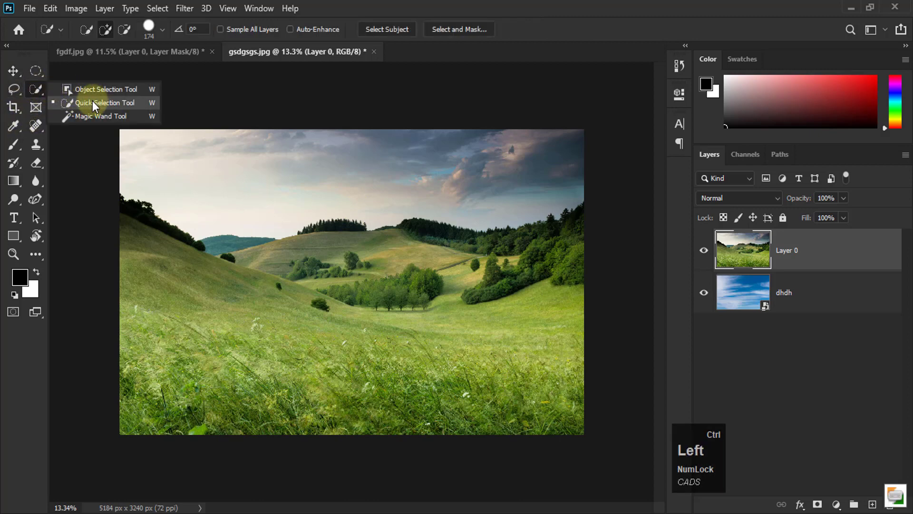
pyautogui.click(93, 101)
pyautogui.moveTo(110, 131)
pyautogui.mouseDown()
pyautogui.moveTo(151, 183)
pyautogui.moveTo(198, 194)
pyautogui.moveTo(320, 175)
pyautogui.moveTo(419, 175)
pyautogui.moveTo(286, 152)
pyautogui.moveTo(381, 99)
pyautogui.moveTo(542, 143)
pyautogui.mouseUp()
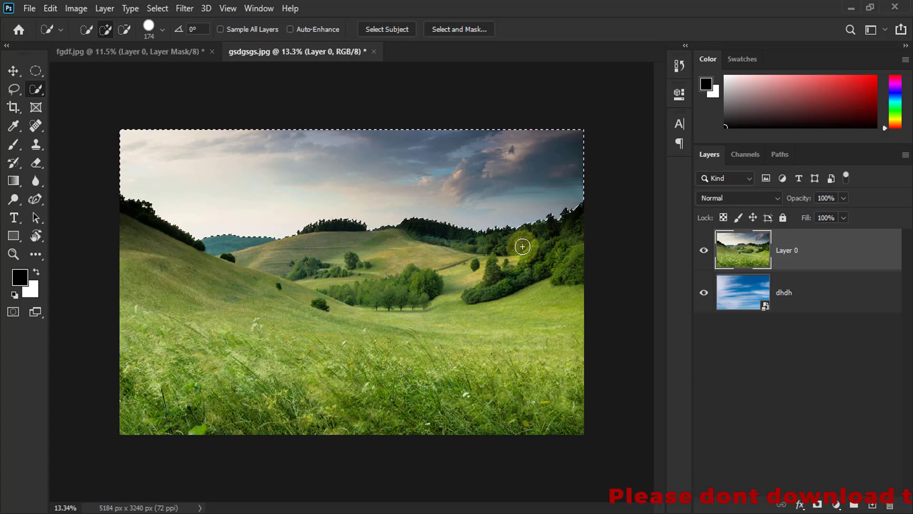
# Step: Try adding a layer mask to Layer 0 from the sky selection, and undo it
pyautogui.click(817, 504)
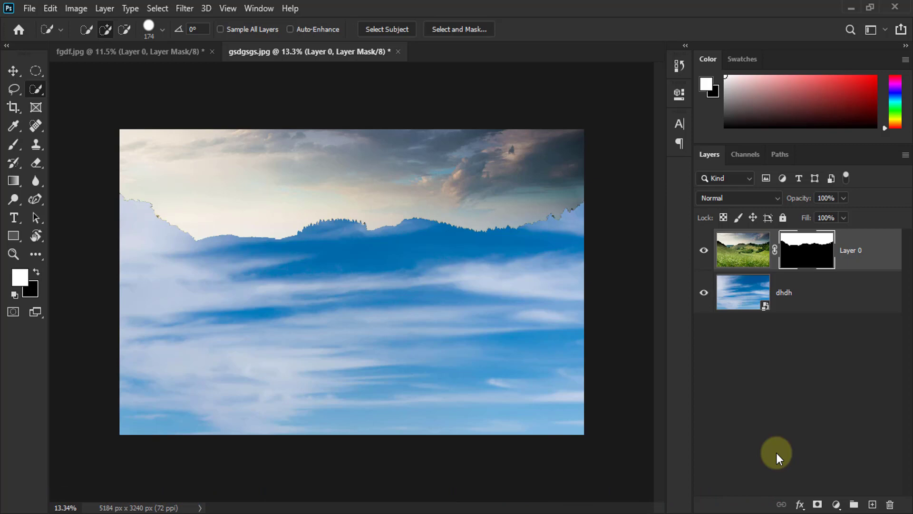
pyautogui.hotkey('ctrl', 'z')
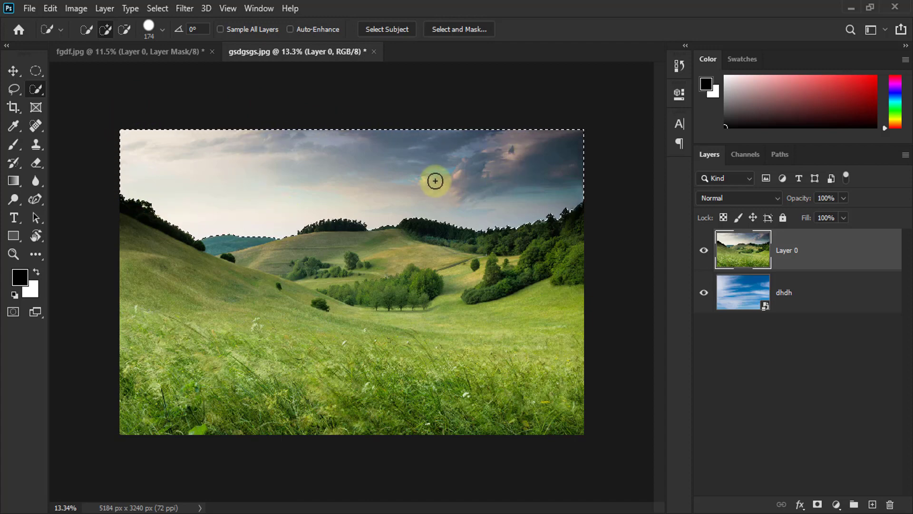
# Step: Try inverting the sky selection and adding a layer mask to Layer 0 from it, and undo both the mask and the inversion
pyautogui.click(159, 9)
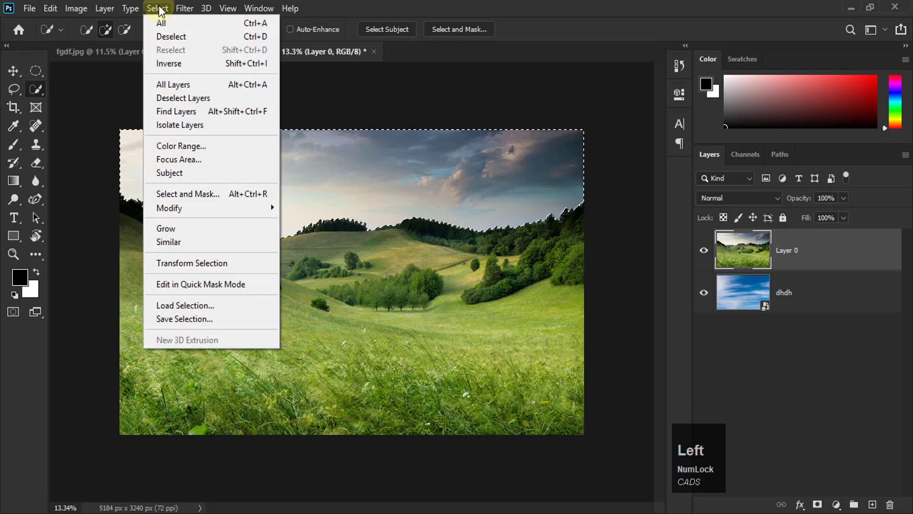
pyautogui.click(169, 65)
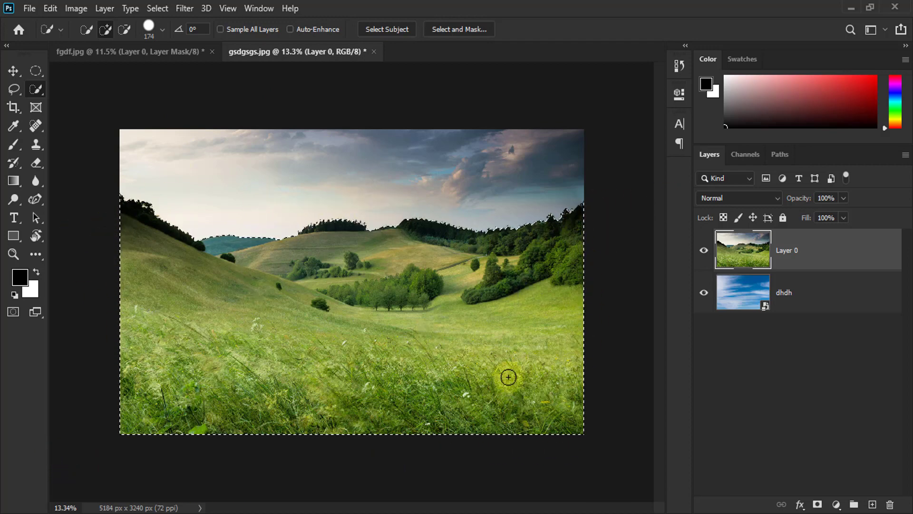
pyautogui.click(818, 504)
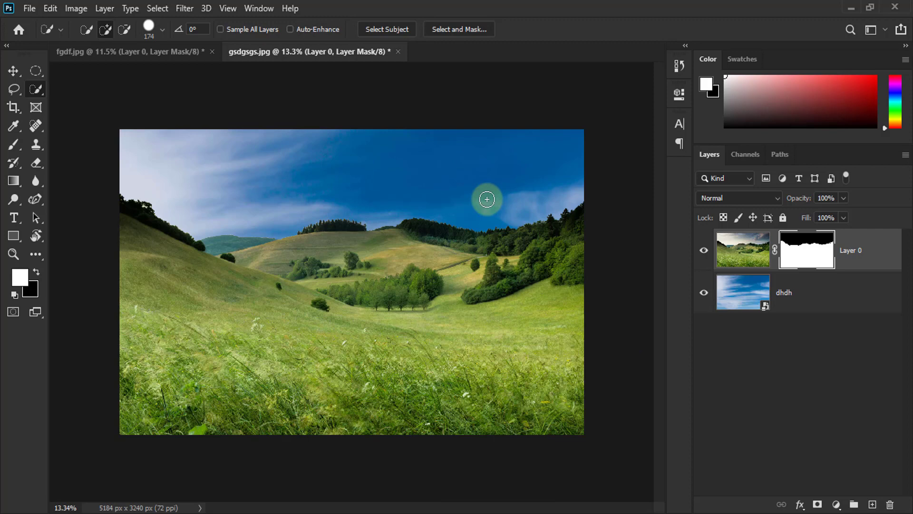
pyautogui.hotkey('ctrl', 'z')
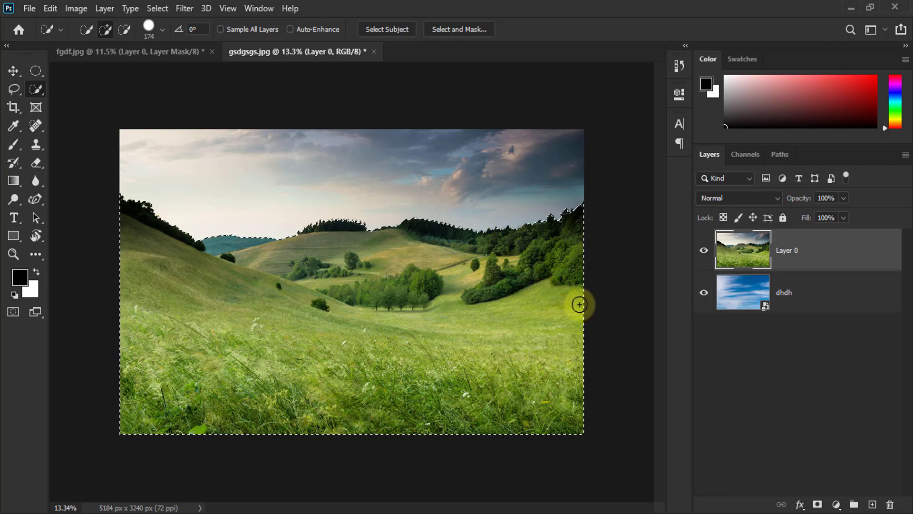
pyautogui.hotkey('ctrl', 'z')
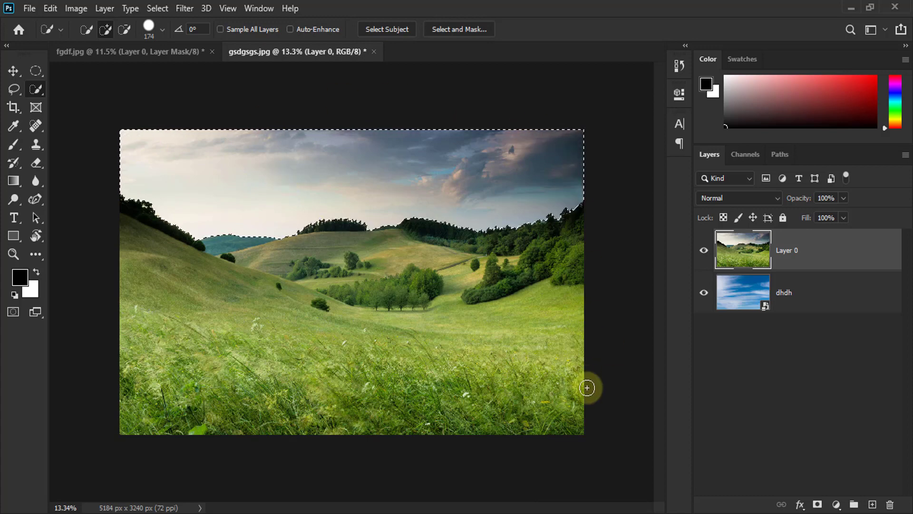
# Step: Add a layer mask to Layer 0 from the sky selection and invert the mask to keep the hills and hide the old sky
pyautogui.click(817, 505)
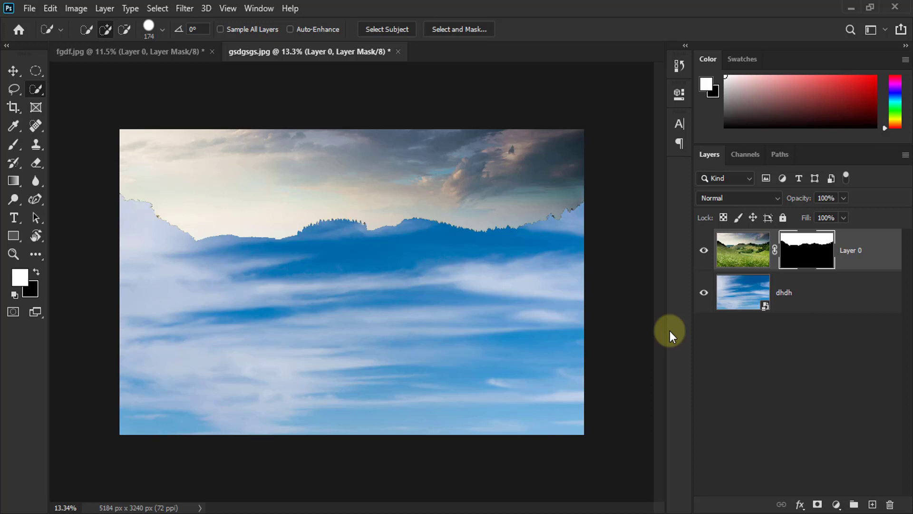
pyautogui.click(817, 242)
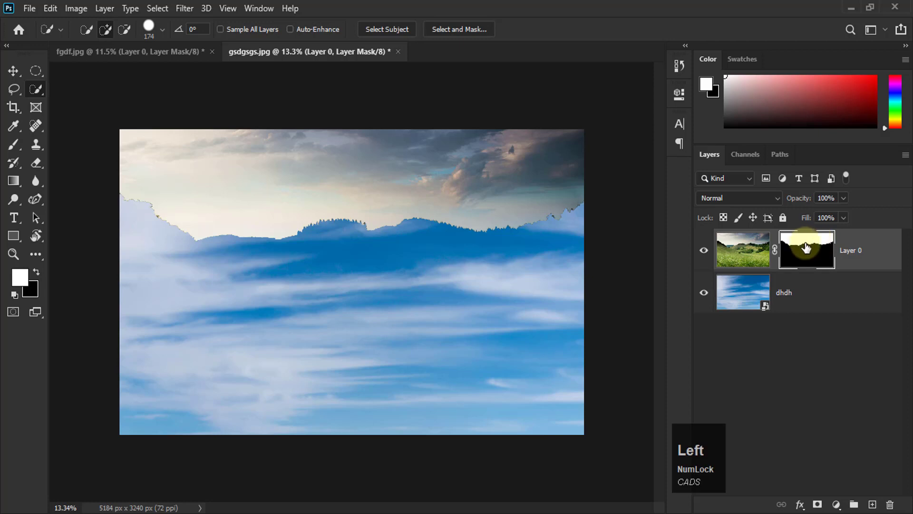
pyautogui.click(73, 10)
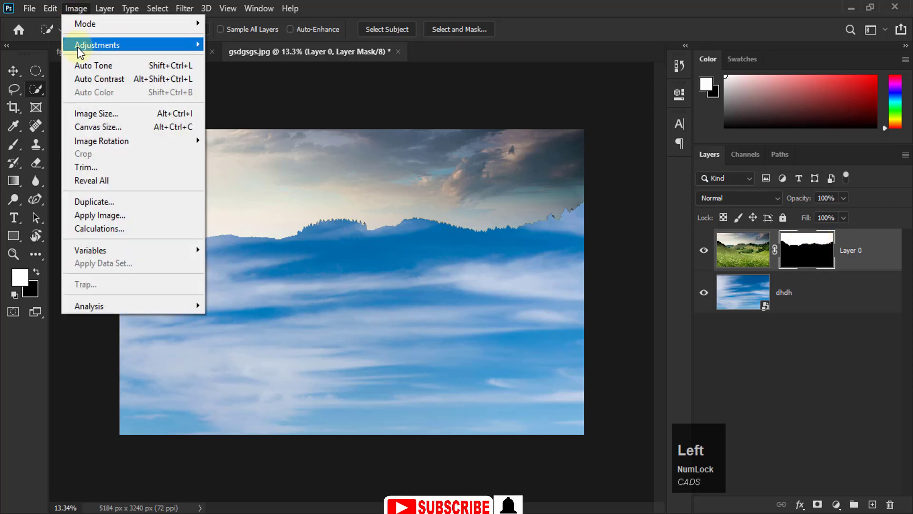
pyautogui.moveTo(77, 47)
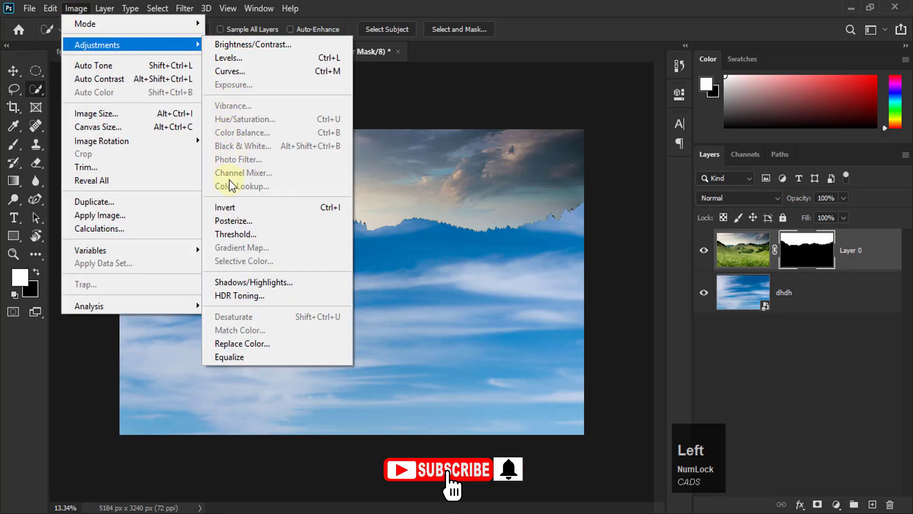
pyautogui.click(229, 210)
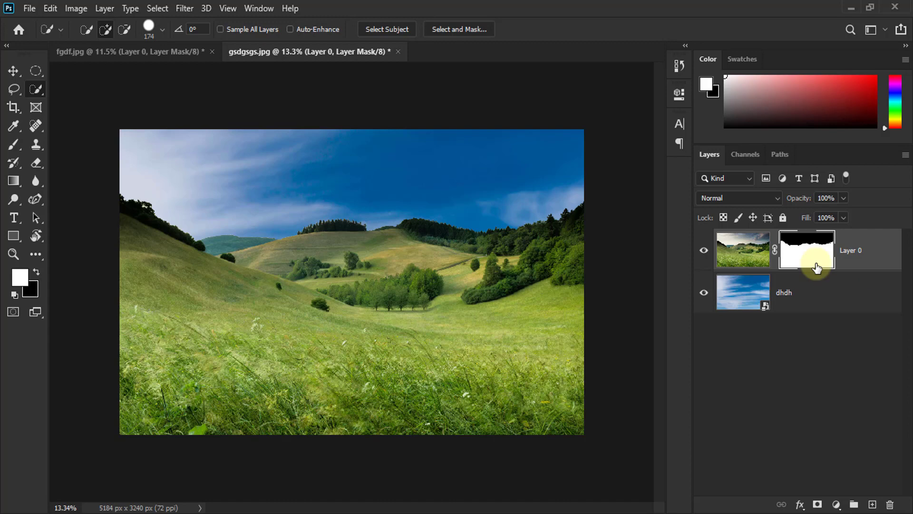
# Step: Select the dhdh sky layer and toggle its visibility off and on to compare the result
pyautogui.click(745, 292)
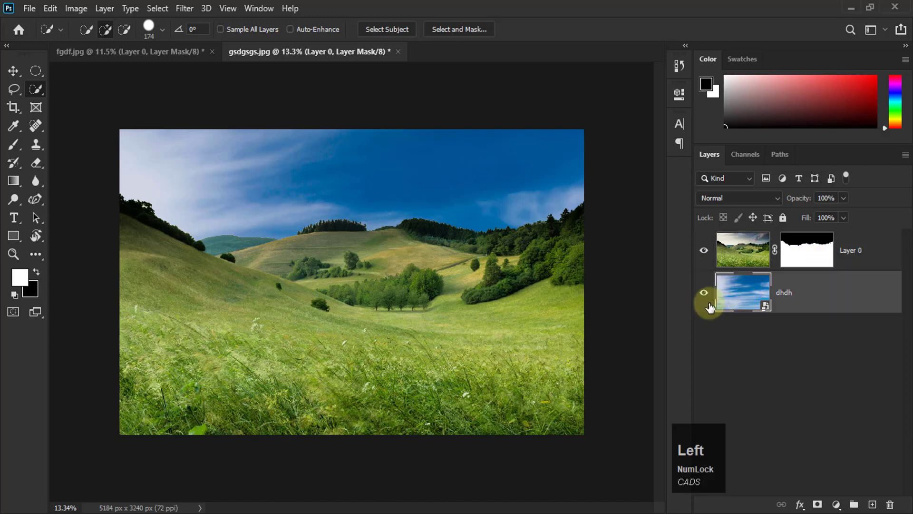
pyautogui.click(704, 293)
pyautogui.click(705, 295)
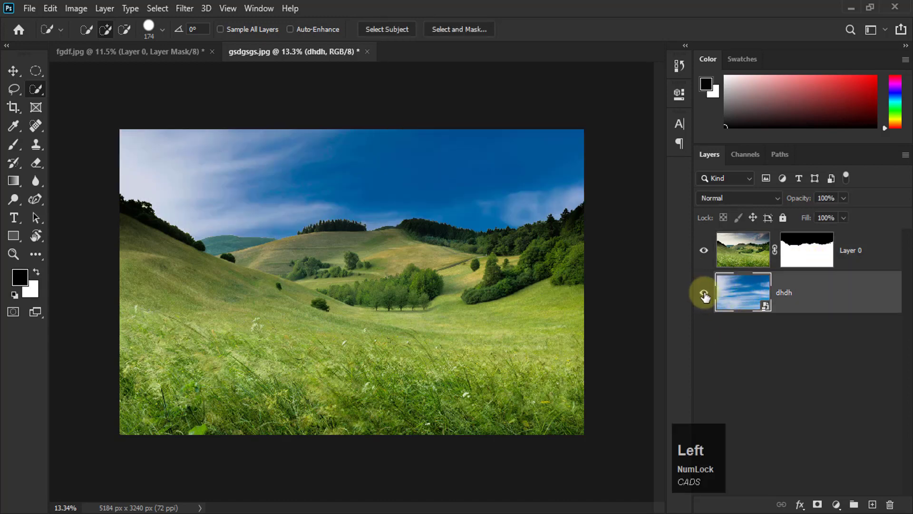
# Step: Reposition the dhdh sky layer with the Move tool so its white clouds sit above the hills
pyautogui.click(13, 71)
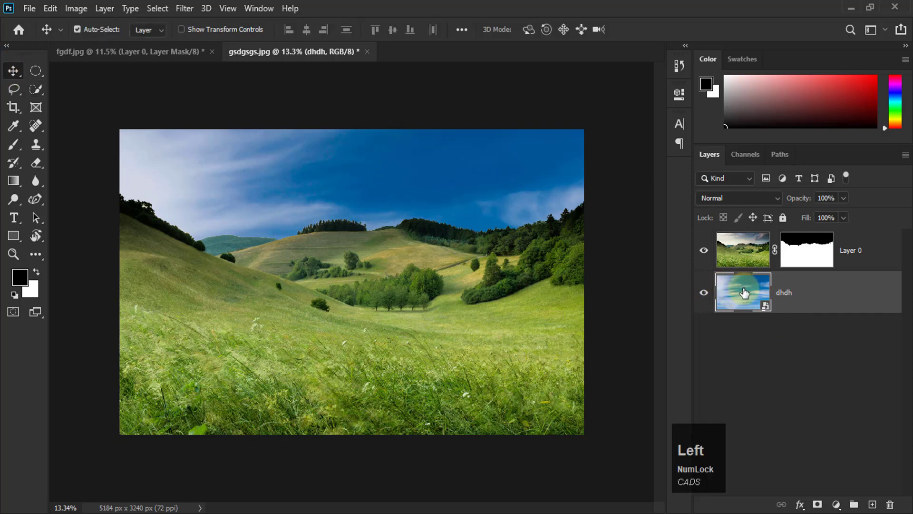
pyautogui.moveTo(321, 179); pyautogui.dragTo(282, 104)
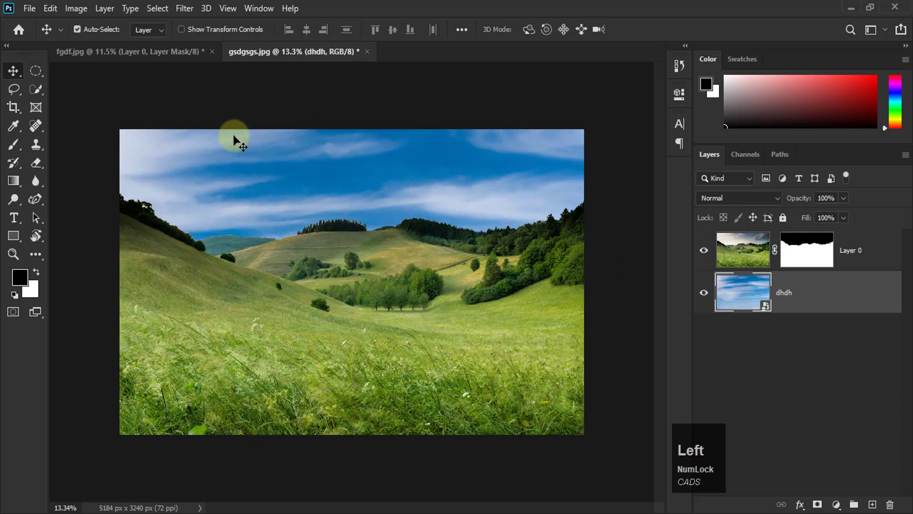
pyautogui.scroll(-1, 438, 162)
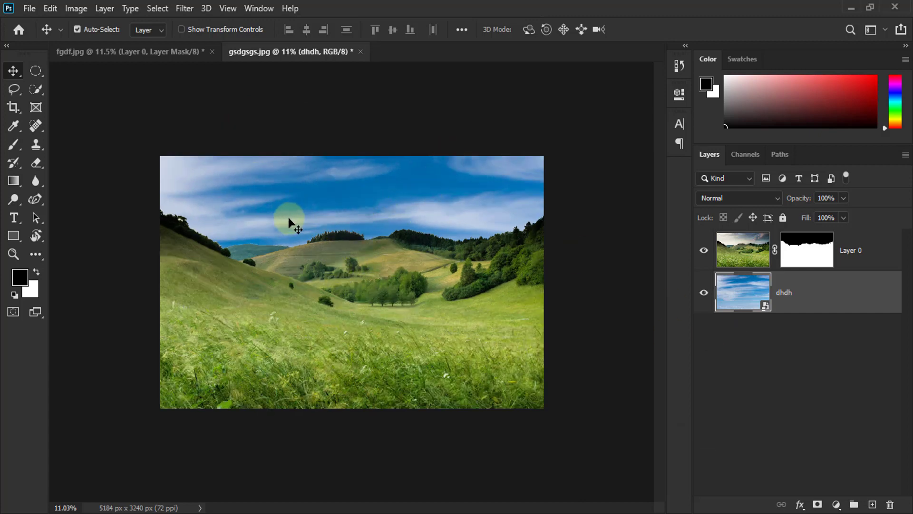
pyautogui.scroll(1, 291, 218)
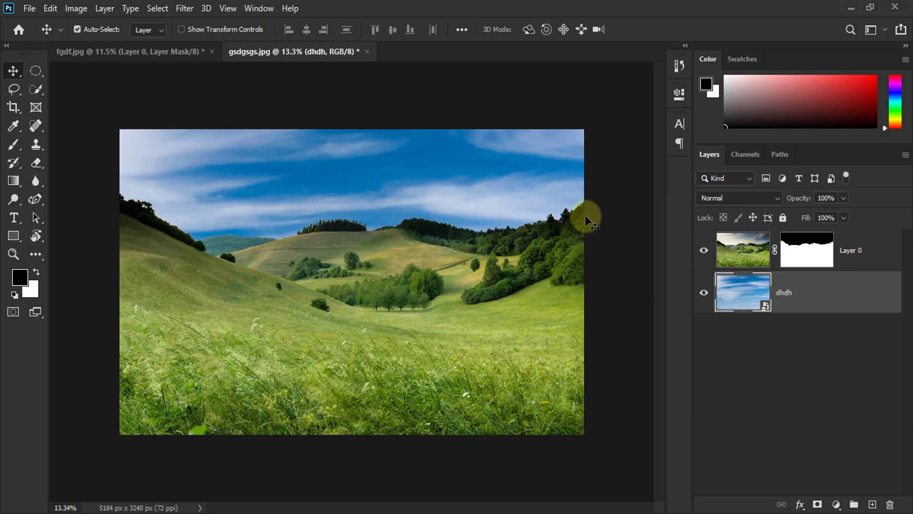
# Step: Paint white on Layer 0's mask along the dark trees on the left ridge with the Brush tool at size 75
pyautogui.scroll(4, 471, 214)
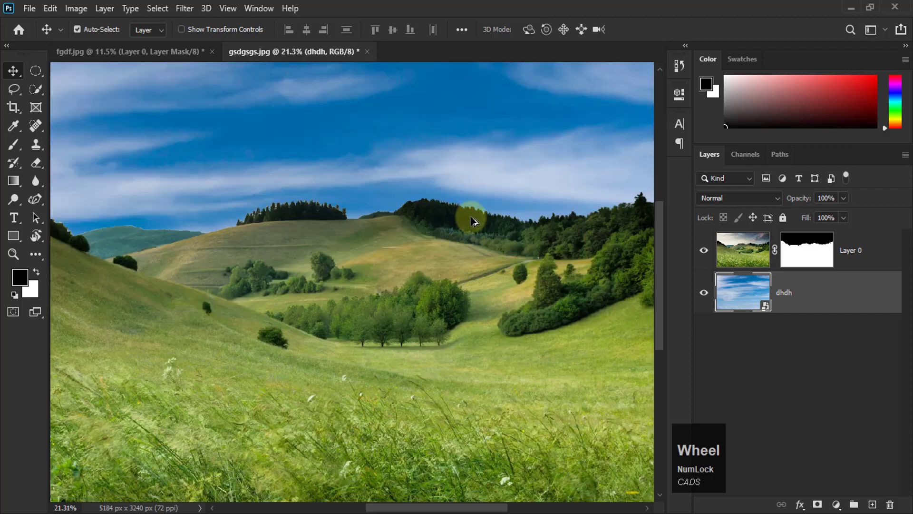
pyautogui.scroll(2, 480, 206)
pyautogui.scroll(-2, 428, 197)
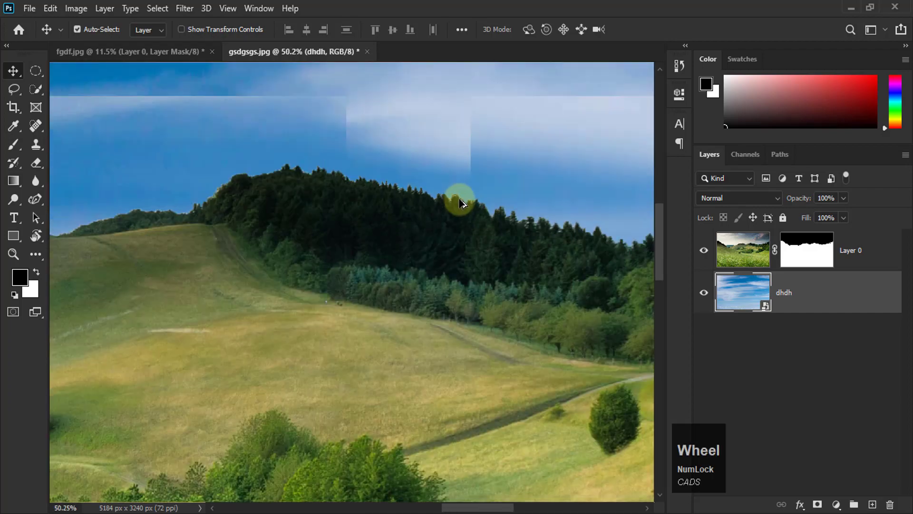
pyautogui.scroll(-3, 460, 206)
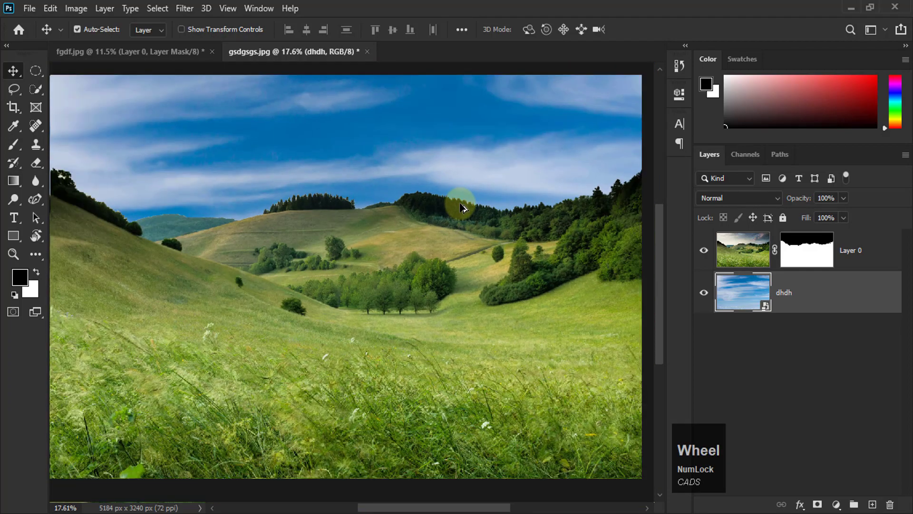
pyautogui.click(818, 243)
pyautogui.scroll(-1, 447, 214)
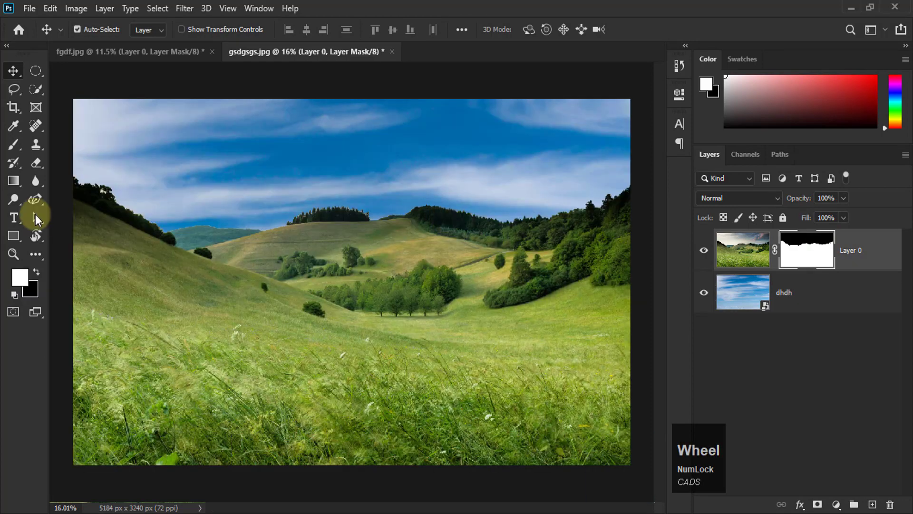
pyautogui.click(17, 127)
pyautogui.click(15, 146)
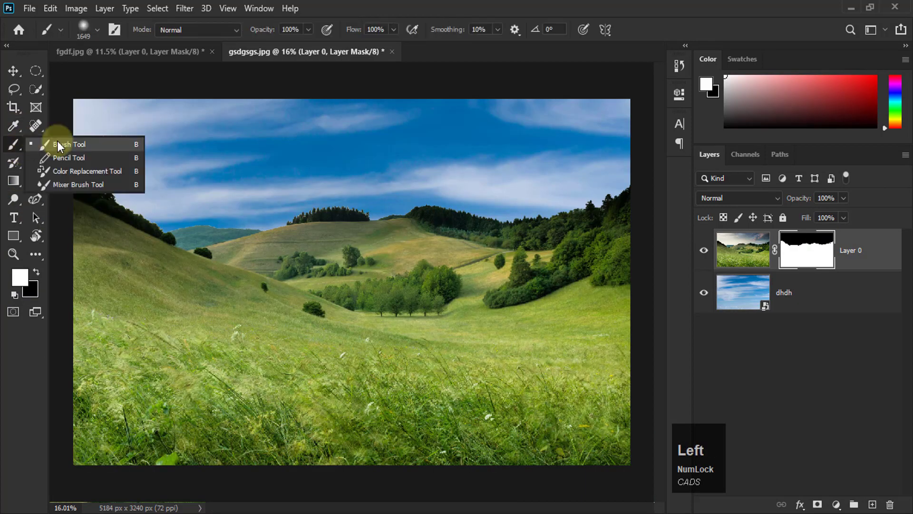
pyautogui.click(62, 142)
pyautogui.moveTo(453, 228); pyautogui.dragTo(368, 240)
pyautogui.click(80, 184)
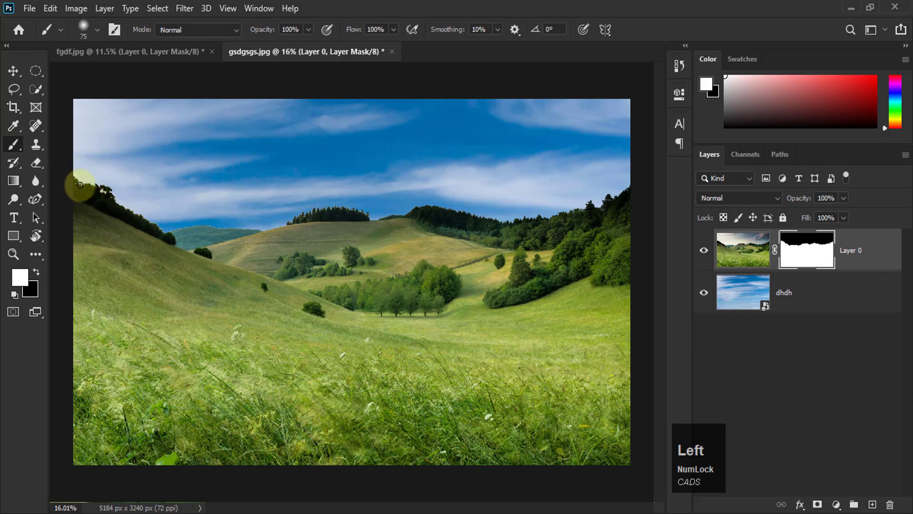
pyautogui.moveTo(89, 184); pyautogui.dragTo(112, 190)
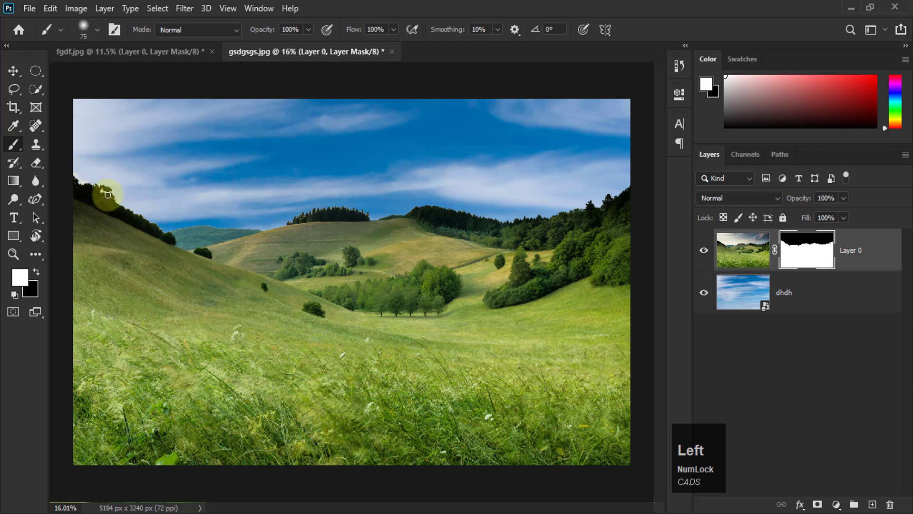
# Step: Switch the brush colour to black and paint over the mask edge along the ridge line, finishing with the Move tool
pyautogui.click(35, 270)
pyautogui.scroll(3, 127, 211)
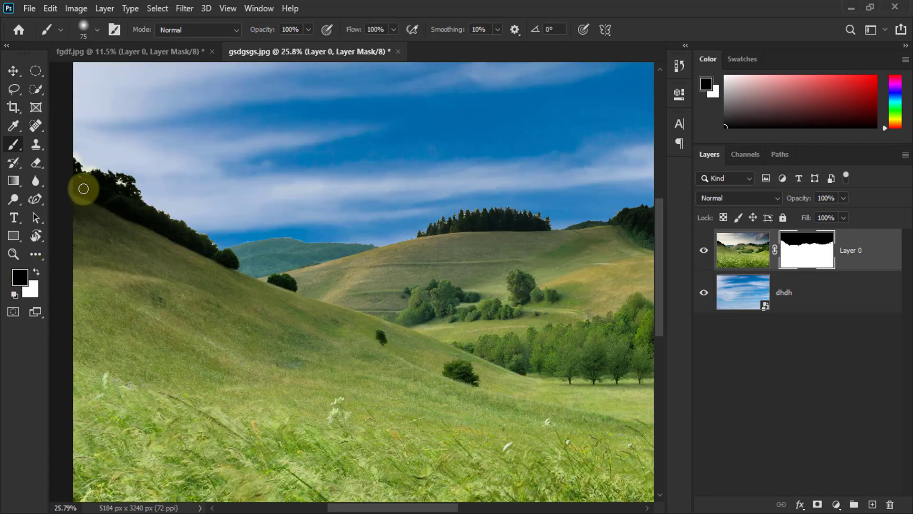
pyautogui.moveTo(76, 167)
pyautogui.mouseDown()
pyautogui.moveTo(119, 170)
pyautogui.moveTo(163, 211)
pyautogui.moveTo(227, 249)
pyautogui.moveTo(251, 241)
pyautogui.moveTo(375, 249)
pyautogui.moveTo(454, 219)
pyautogui.moveTo(515, 211)
pyautogui.mouseUp()
pyautogui.scroll(-5, 176, 204)
pyautogui.press('z')
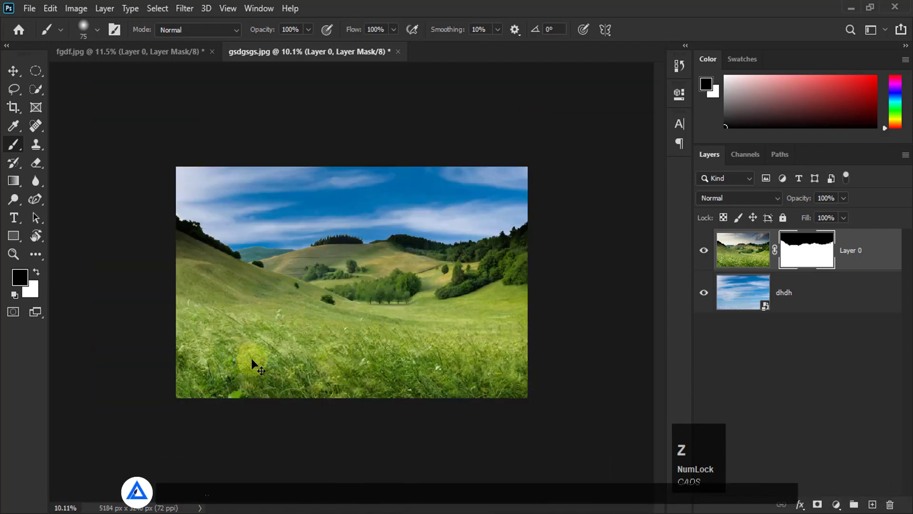
pyautogui.click(13, 70)
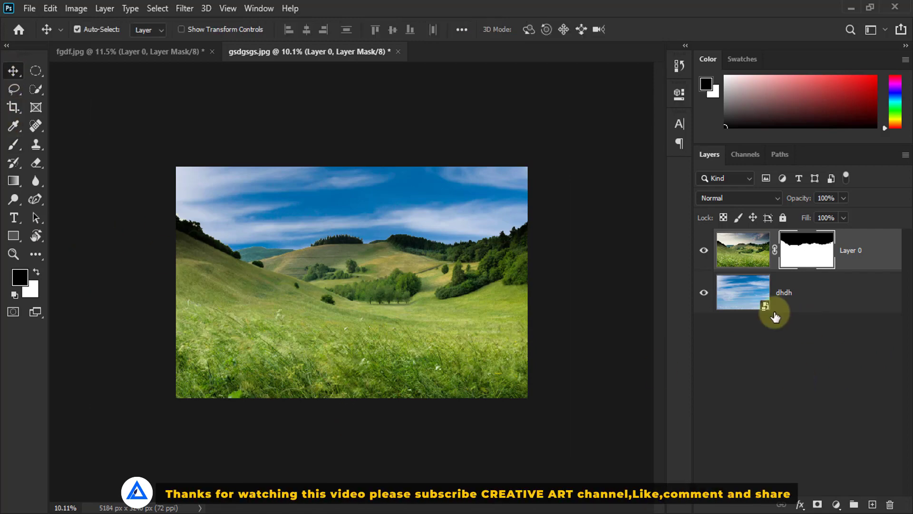
# Step: Delete the layer mask from Layer 0 and add a new blank white mask in its place
pyautogui.scroll(4, 387, 233)
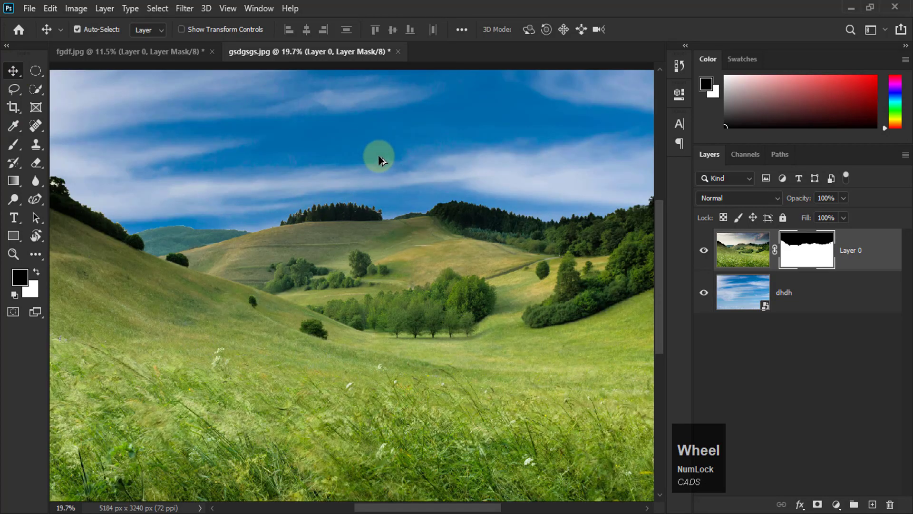
pyautogui.scroll(-3, 380, 160)
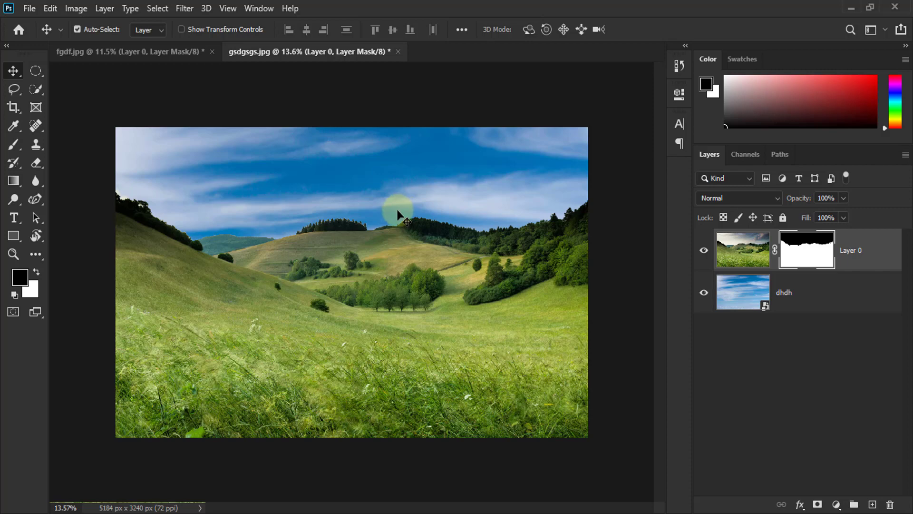
pyautogui.rightClick(798, 241)
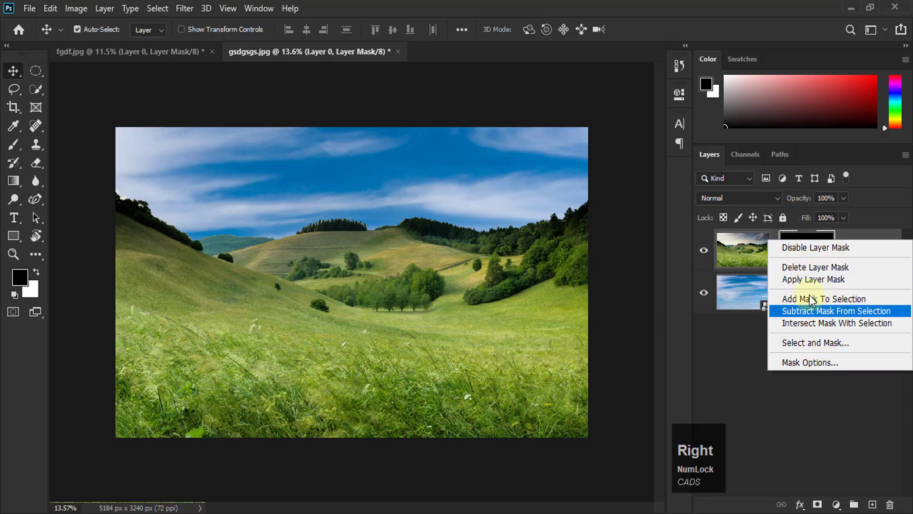
pyautogui.click(806, 267)
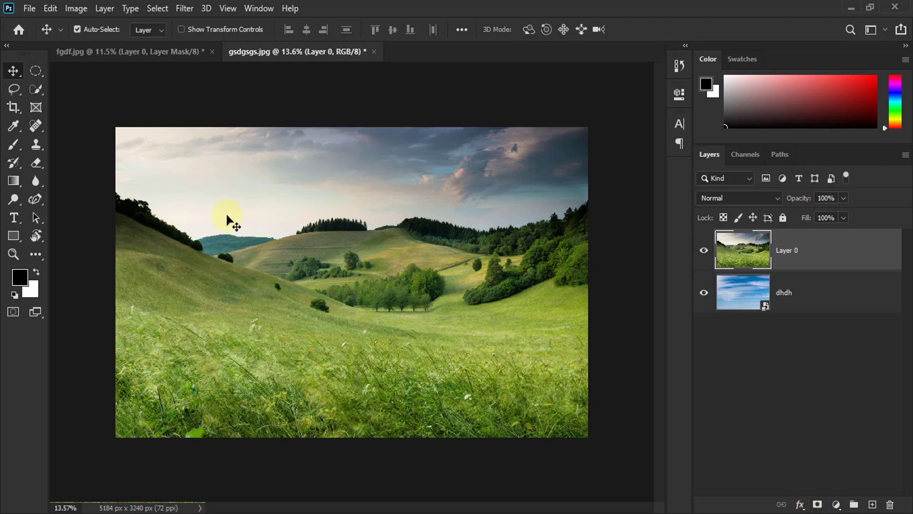
pyautogui.click(744, 245)
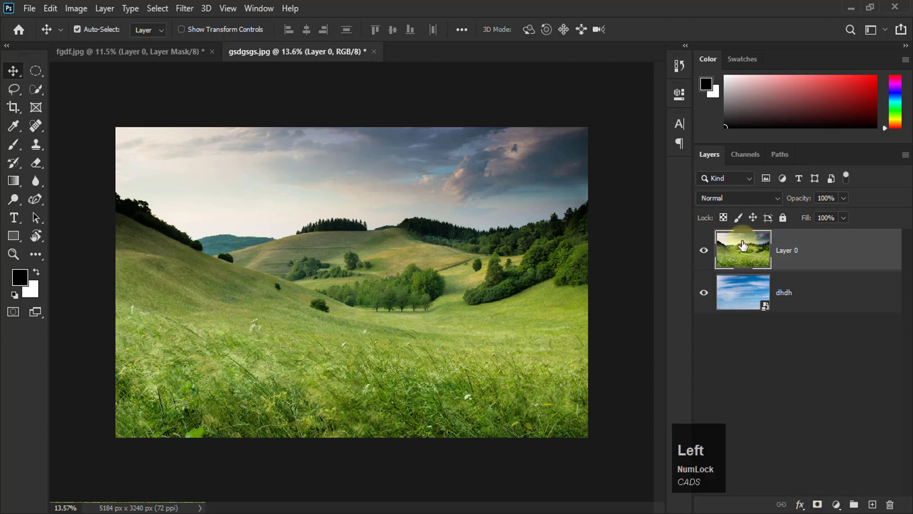
pyautogui.click(817, 504)
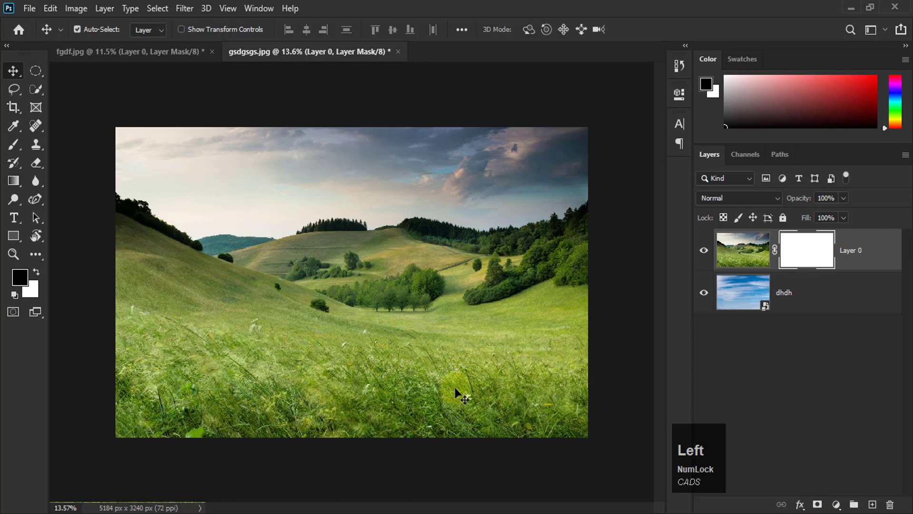
pyautogui.click(810, 249)
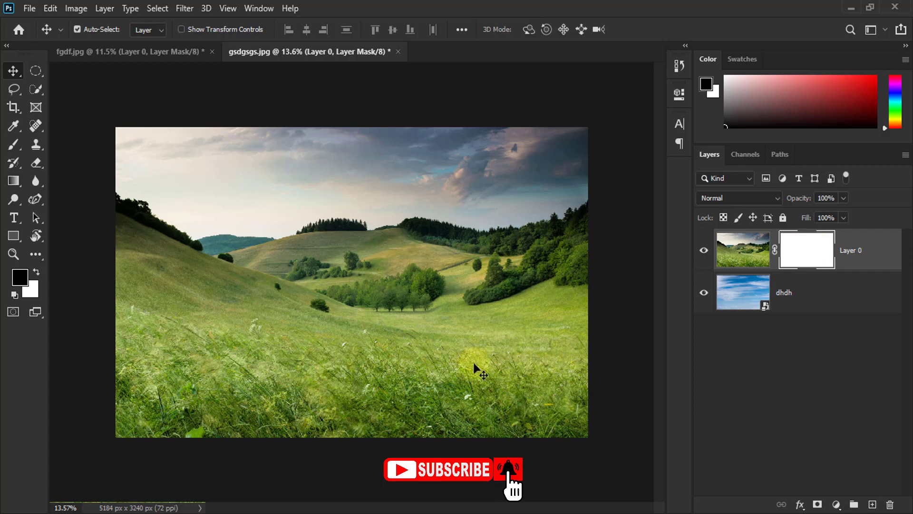
# Step: Set up the Gradient tool with the Black, White preset from the Basics group
pyautogui.click(14, 181)
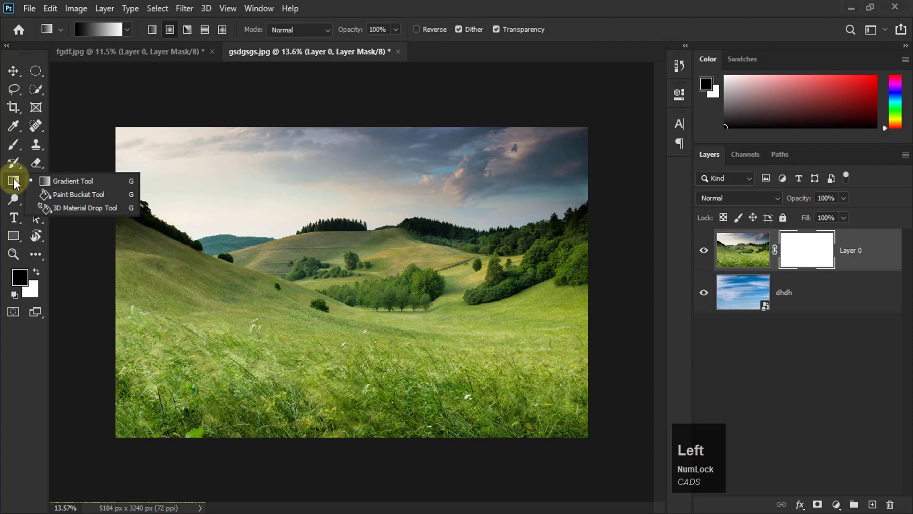
pyautogui.click(58, 181)
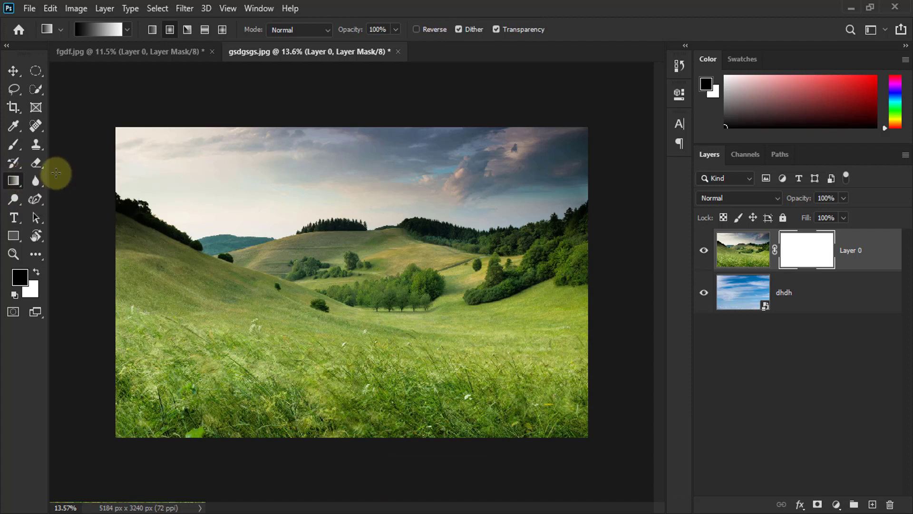
pyautogui.click(105, 29)
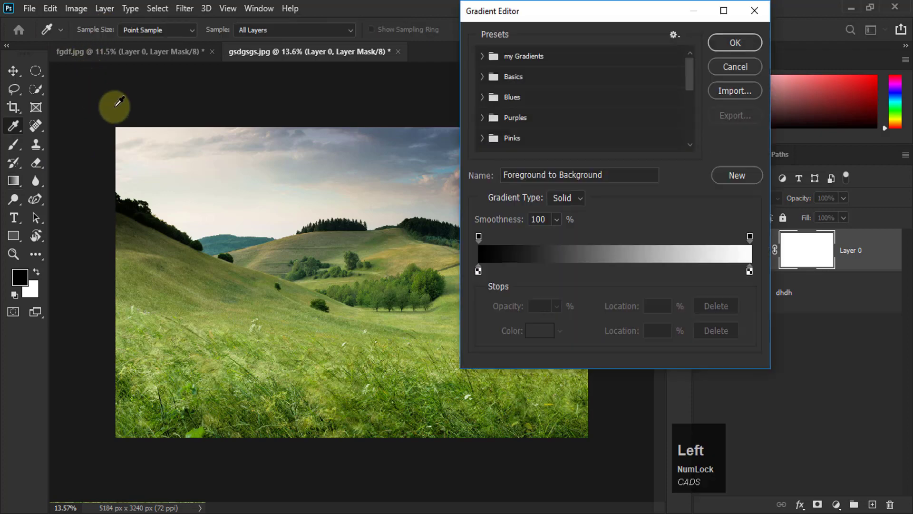
pyautogui.click(480, 75)
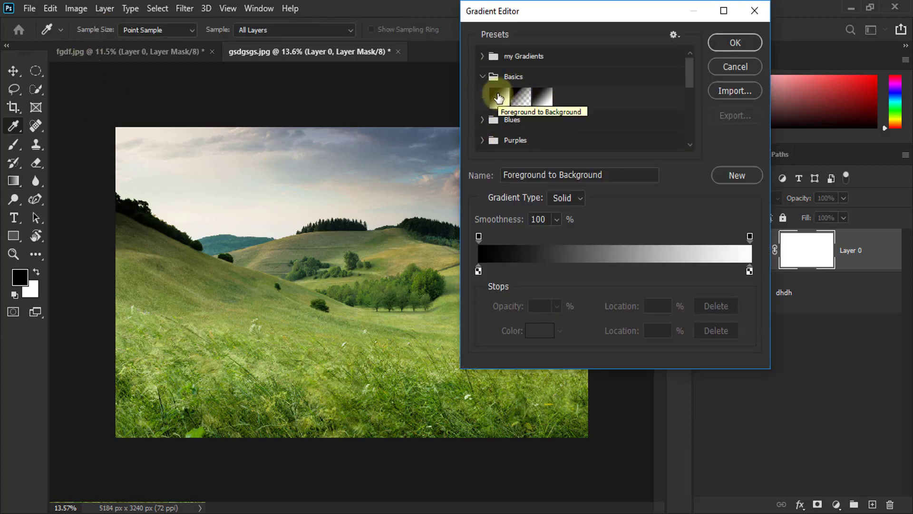
pyautogui.click(500, 97)
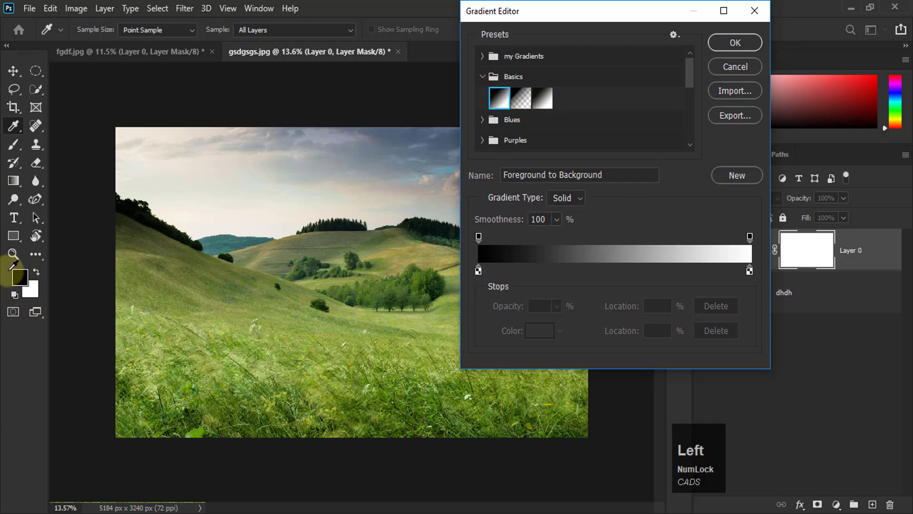
pyautogui.click(544, 100)
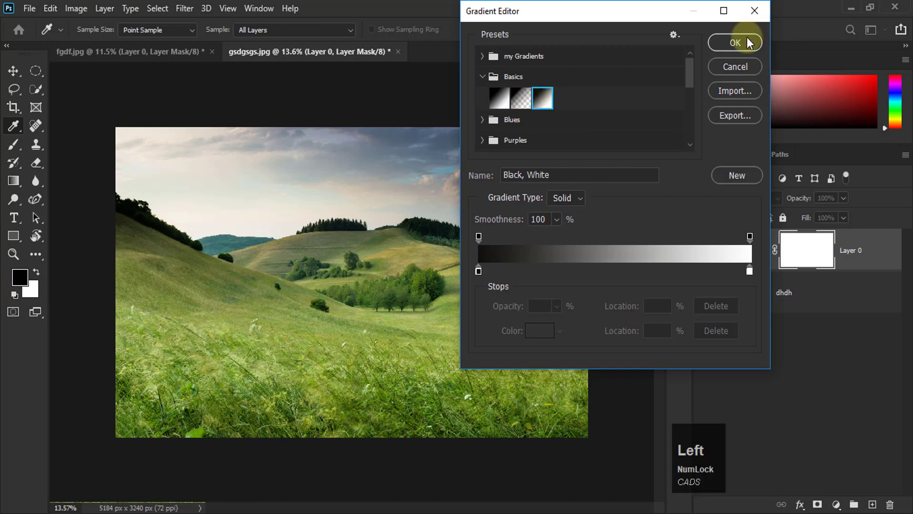
pyautogui.click(736, 42)
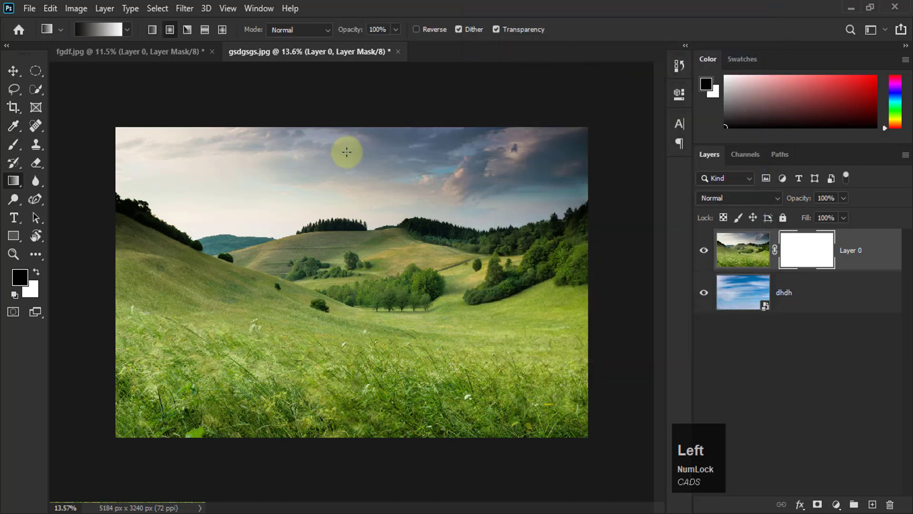
# Step: Try a radial gradient on Layer 0's mask, undo it, and draw a linear gradient from the sky's upper edge straight down past the hilltops
pyautogui.moveTo(342, 127); pyautogui.dragTo(342, 287)
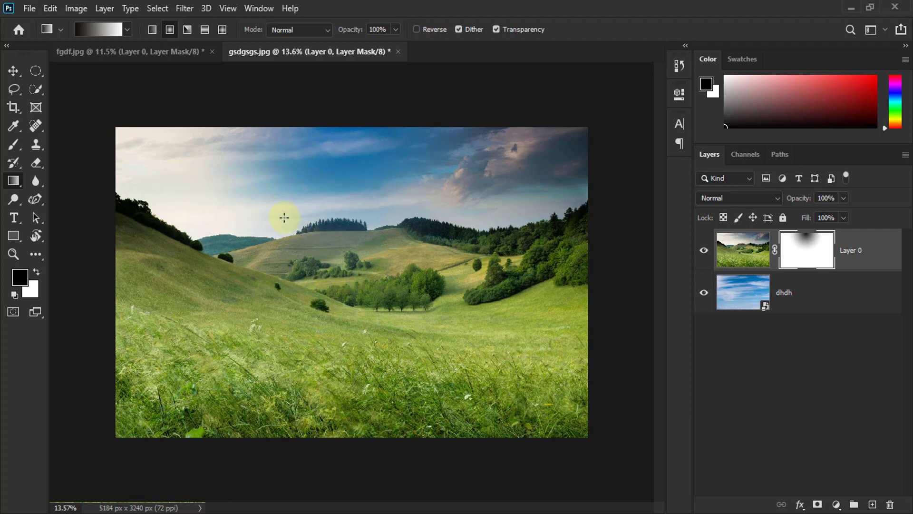
pyautogui.hotkey('ctrl', 'z')
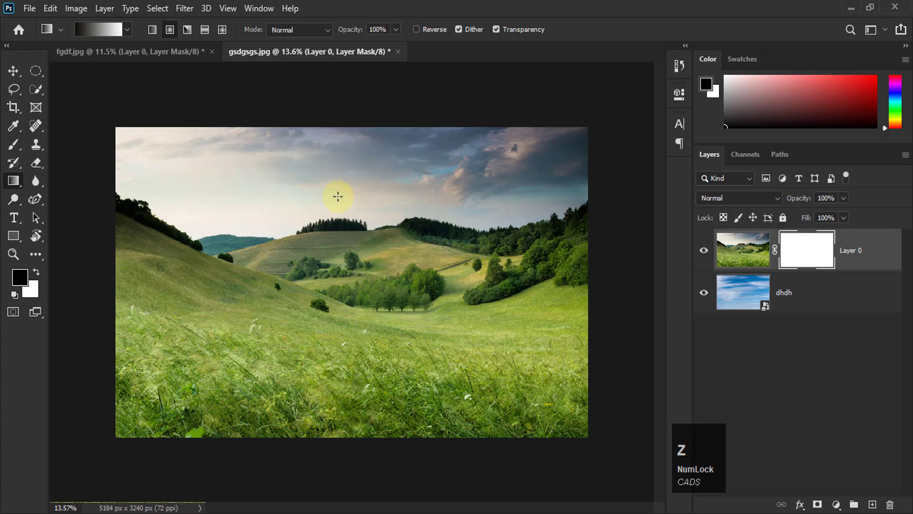
pyautogui.click(152, 28)
pyautogui.moveTo(343, 127); pyautogui.dragTo(343, 291)
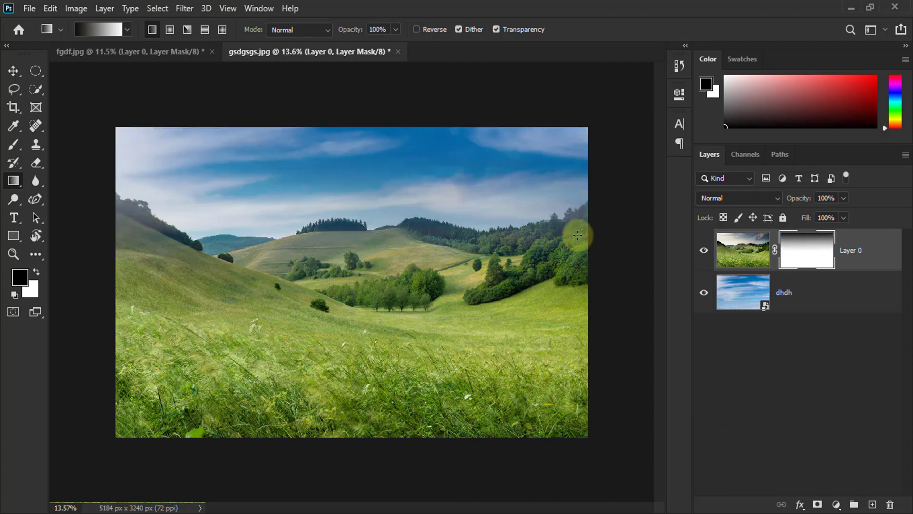
# Step: Toggle the dhdh layer's visibility off and on to examine how the gradient mask fades Layer 0
pyautogui.click(705, 296)
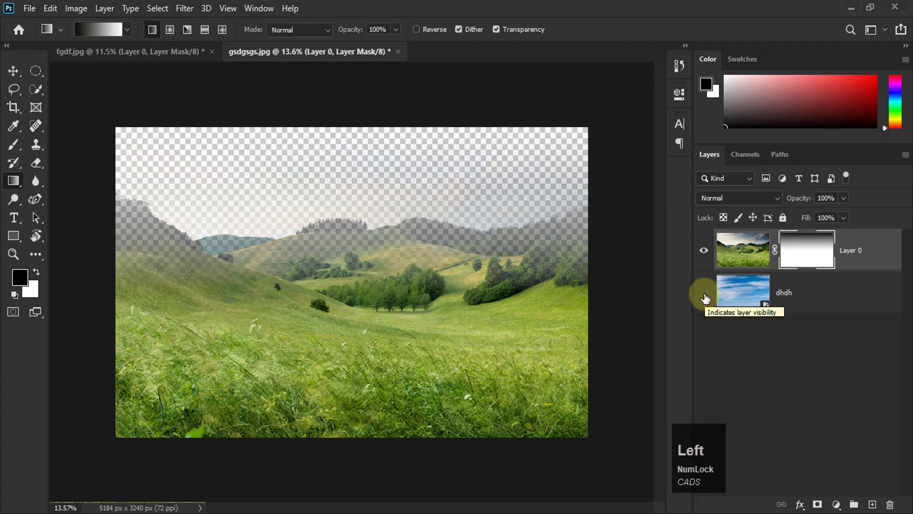
pyautogui.click(704, 295)
pyautogui.click(705, 295)
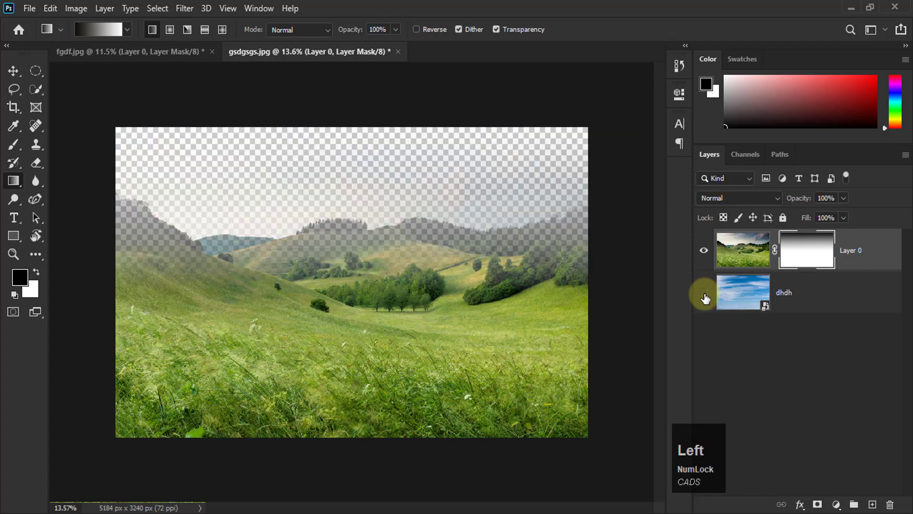
pyautogui.click(705, 295)
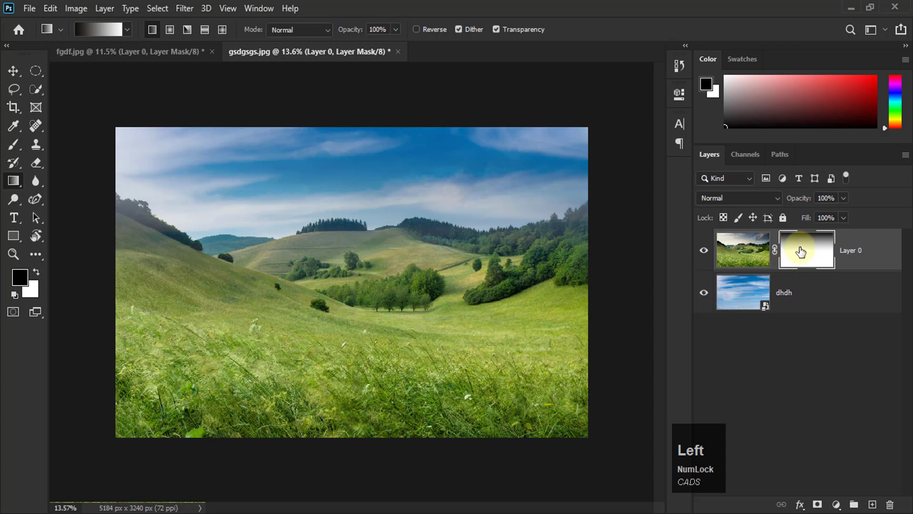